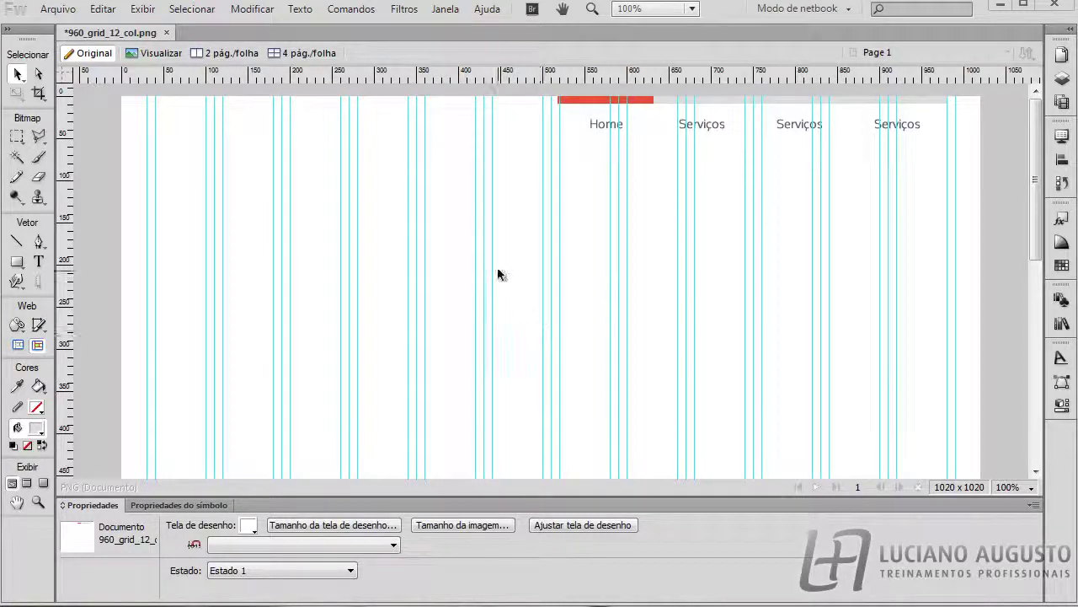
Step: Import the dark Retro_design image from the desktop's material folder and place it over the canvas starting at its upper-left corner
{"action": "key", "text": "ctrl+r"}
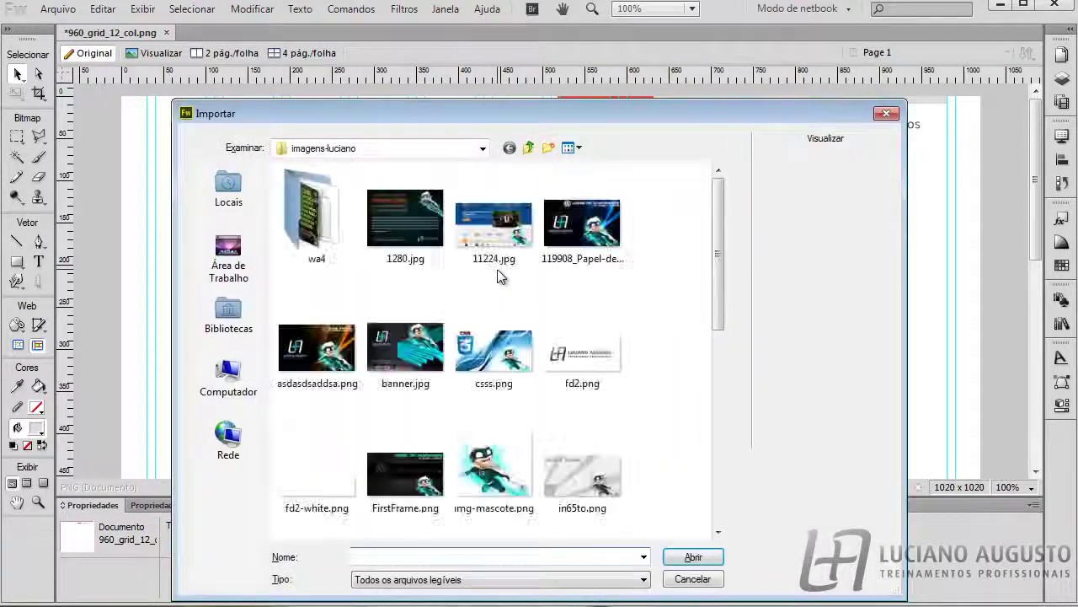
{"action": "left_click", "coordinate": [212, 267]}
{"action": "left_click_drag", "start_coordinate": [728, 372], "coordinate": [717, 492]}
{"action": "double_click", "coordinate": [342, 364]}
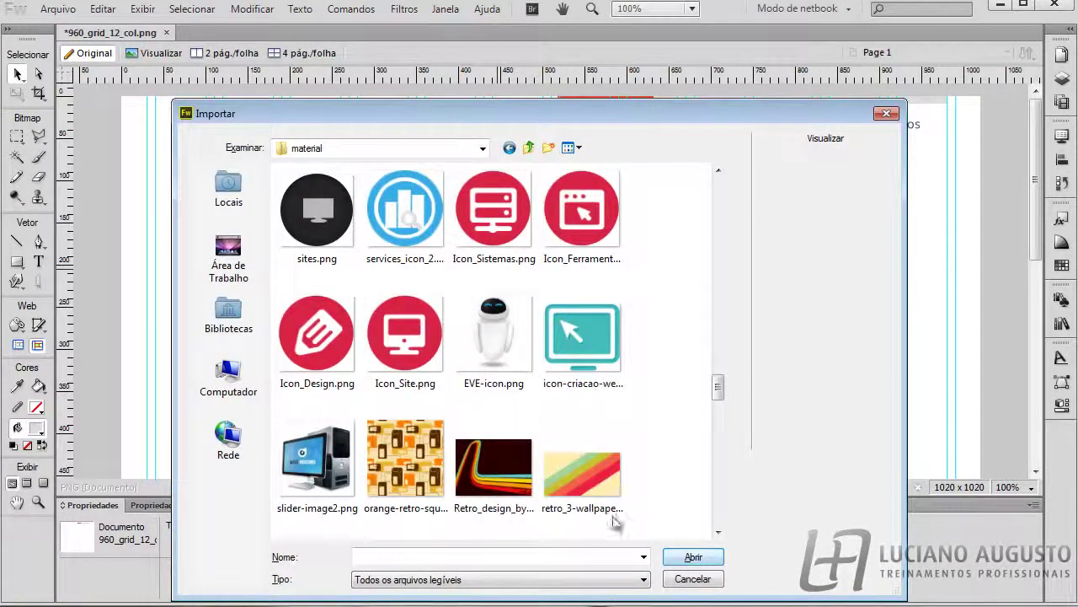
{"action": "left_click", "coordinate": [497, 468]}
{"action": "double_click", "coordinate": [496, 465]}
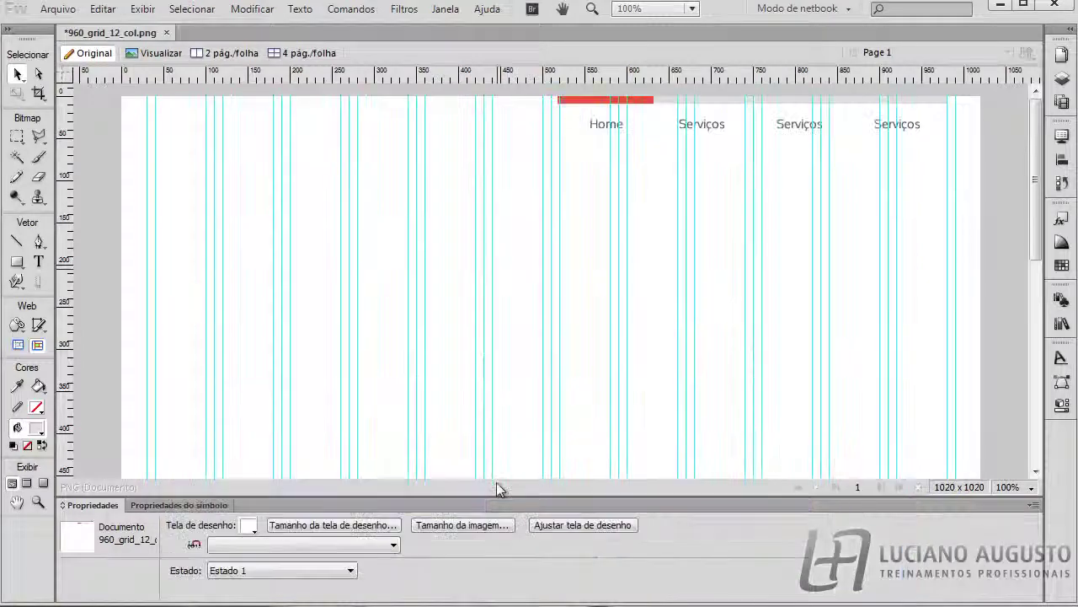
{"action": "left_click", "coordinate": [116, 86]}
{"action": "left_click_drag", "start_coordinate": [393, 273], "coordinate": [392, 234]}
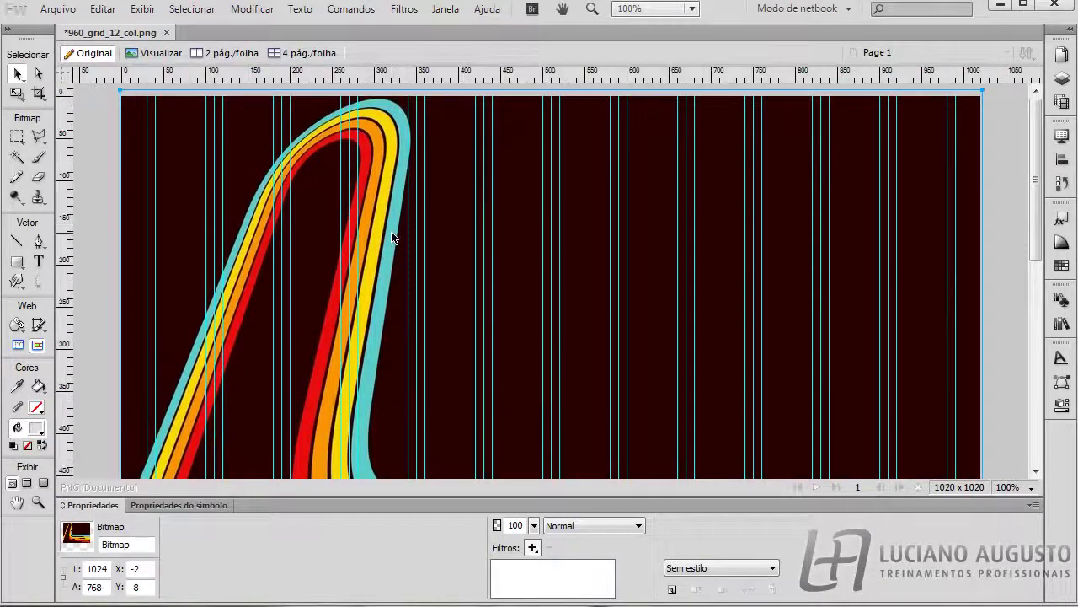
Step: Reduce the imported retro image to a full-width banner strip about 187 px tall at the canvas's upper edge, removing the lower part
{"action": "left_click", "coordinate": [17, 136]}
{"action": "left_click_drag", "start_coordinate": [120, 95], "coordinate": [980, 251]}
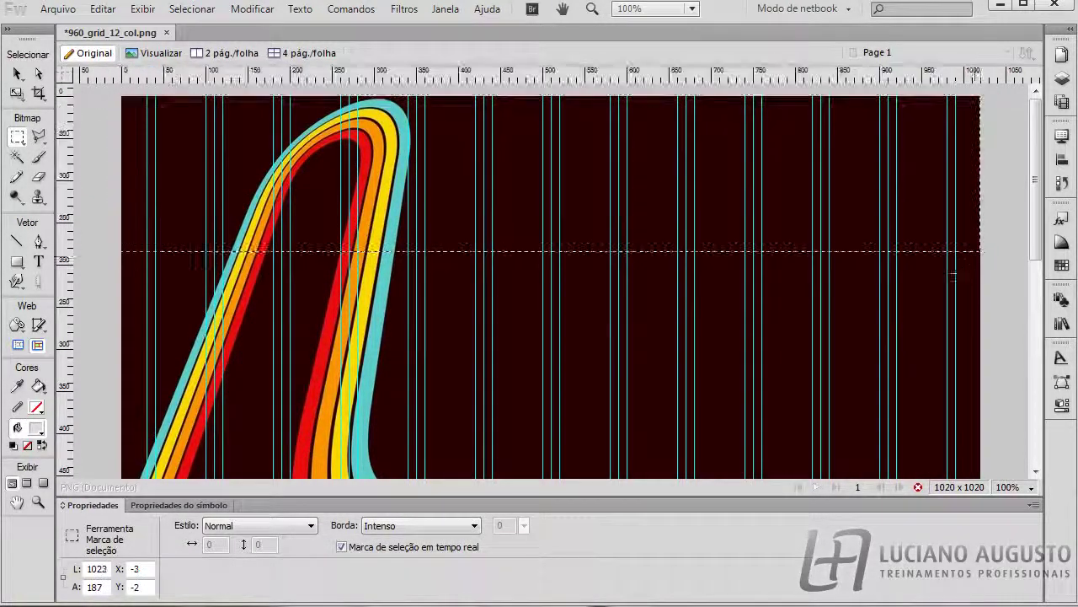
{"action": "key", "text": "Delete"}
{"action": "left_click", "coordinate": [17, 75]}
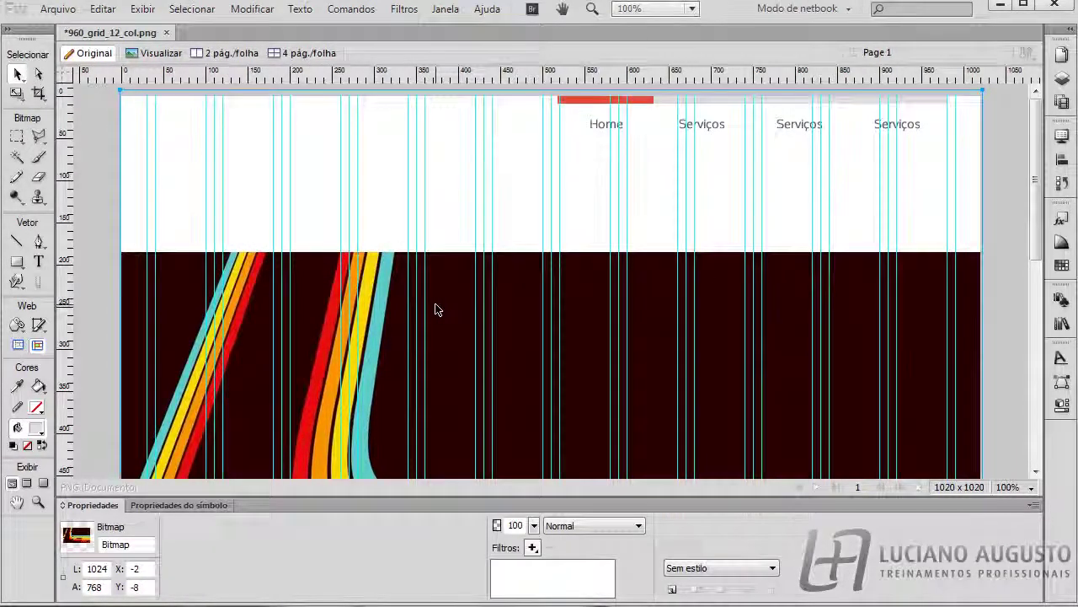
{"action": "key", "text": "Delete"}
{"action": "key", "text": "ctrl+z"}
{"action": "left_click", "coordinate": [382, 325]}
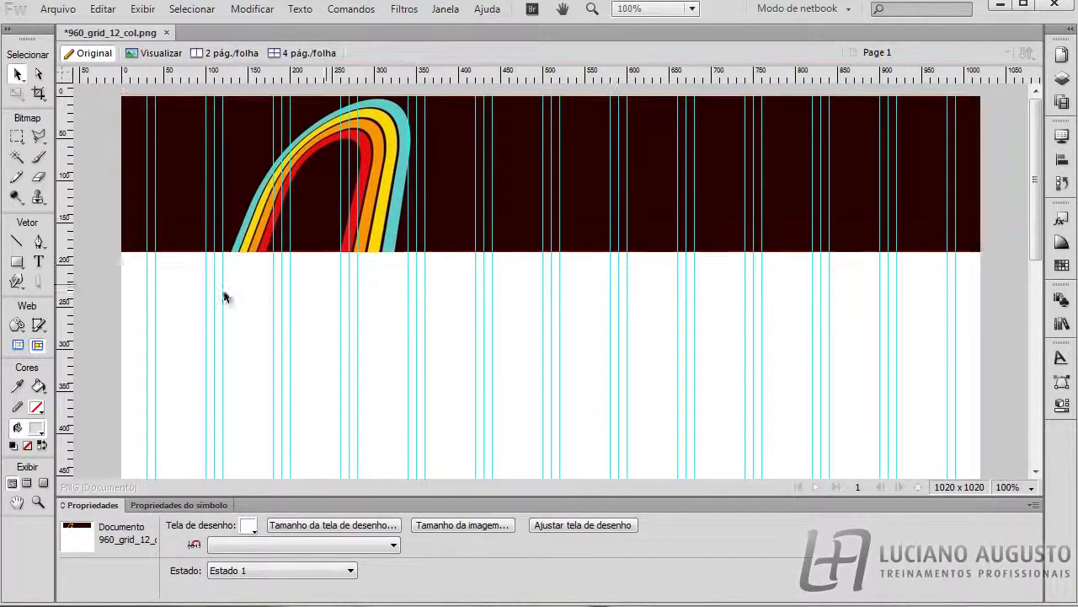
{"action": "left_click", "coordinate": [164, 243]}
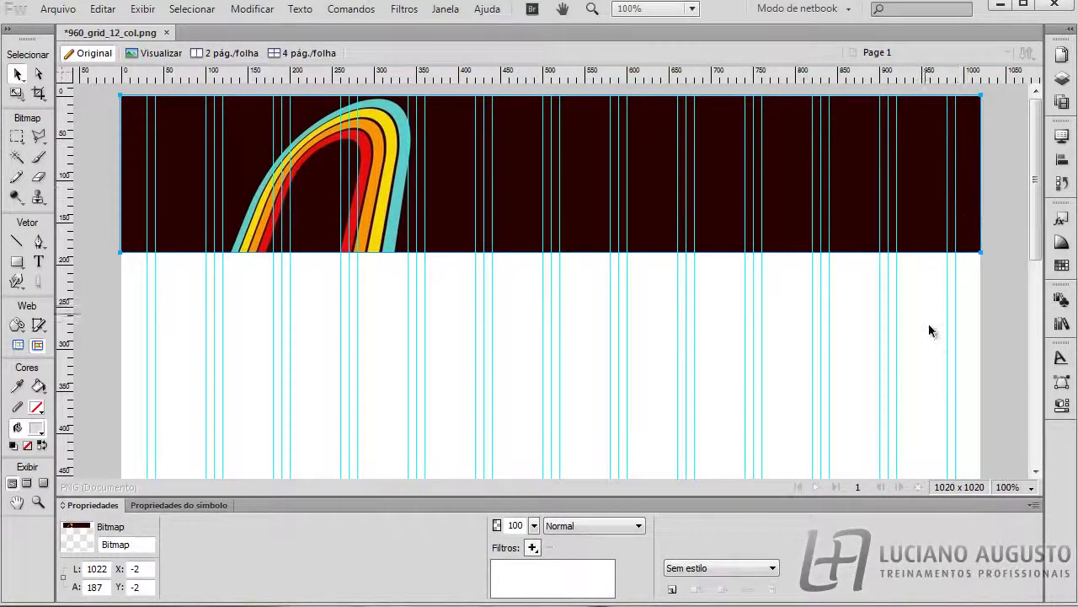
{"action": "left_click", "coordinate": [988, 268]}
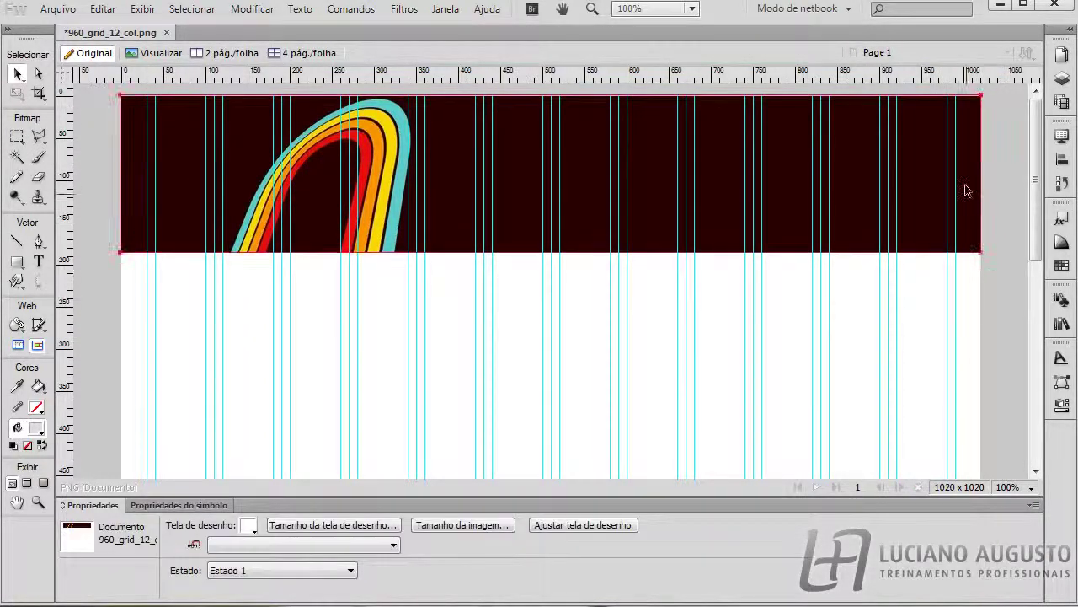
{"action": "left_click", "coordinate": [967, 191]}
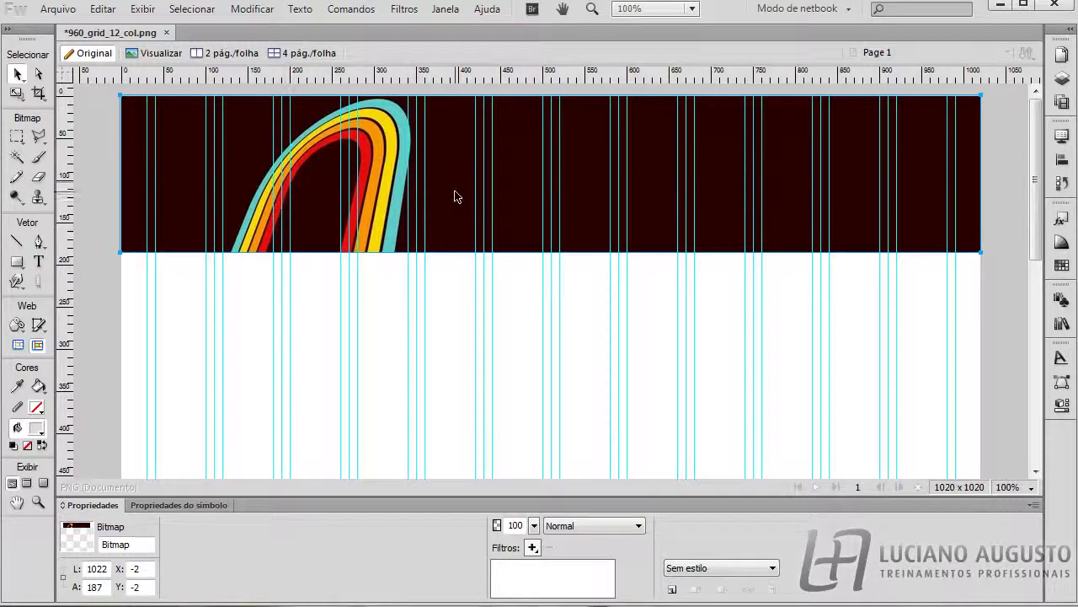
{"action": "left_click", "coordinate": [167, 273]}
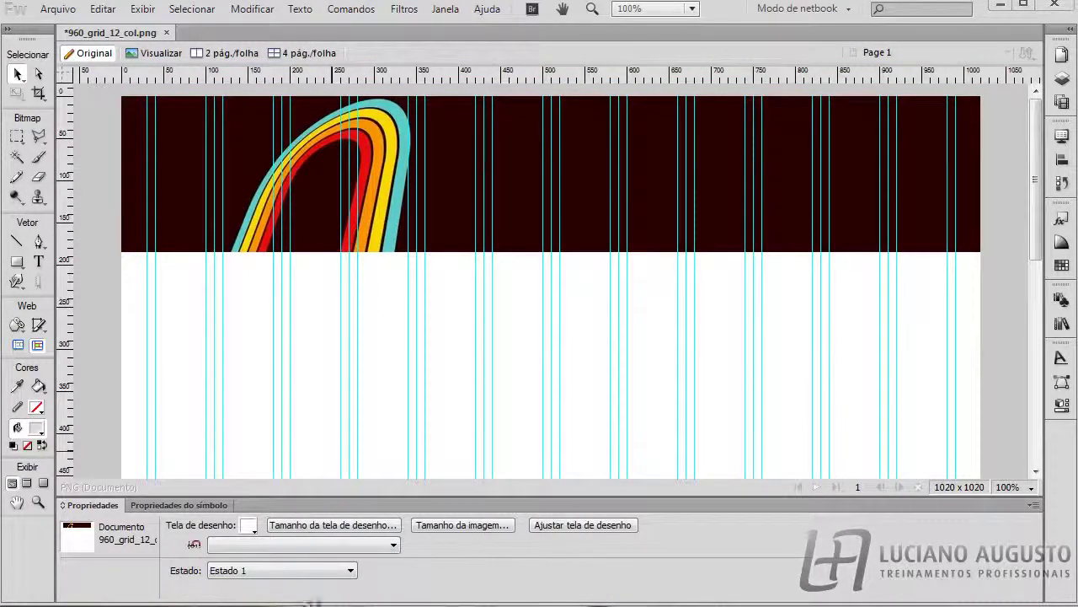
Step: Switch to Paint and draw a large box with a thick black brush, labelled <C> in its upper-right corner
{"action": "left_click", "coordinate": [1000, 4]}
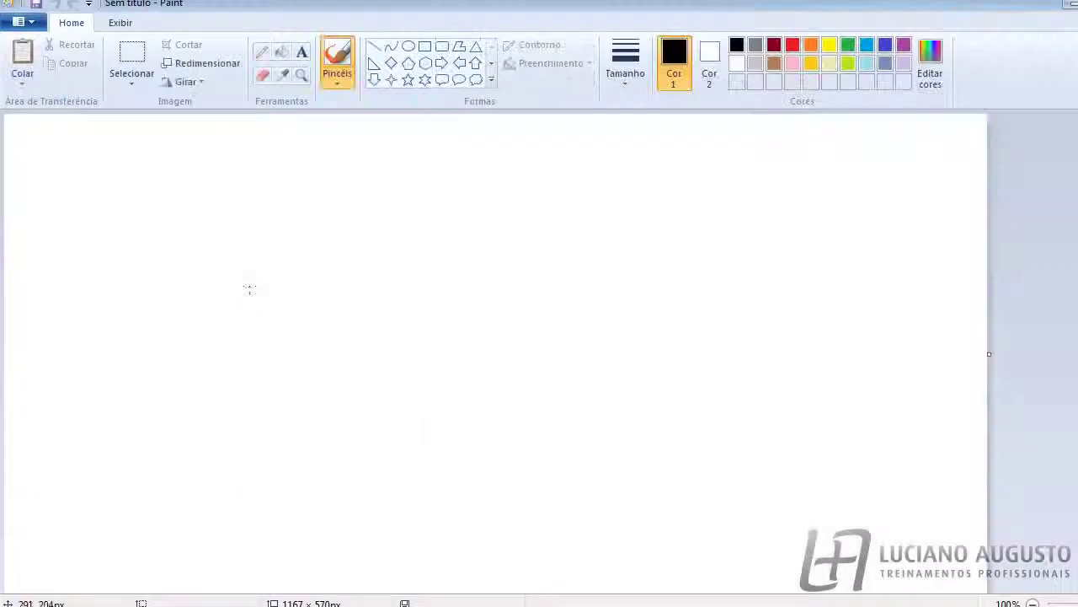
{"action": "left_click", "coordinate": [642, 76]}
{"action": "left_click", "coordinate": [638, 221]}
{"action": "mouse_move", "coordinate": [124, 186]}
{"action": "left_mouse_down"}
{"action": "mouse_move", "coordinate": [126, 354]}
{"action": "mouse_move", "coordinate": [176, 188]}
{"action": "mouse_move", "coordinate": [570, 150]}
{"action": "mouse_move", "coordinate": [799, 149]}
{"action": "left_mouse_up"}
{"action": "key", "text": "ctrl+z"}
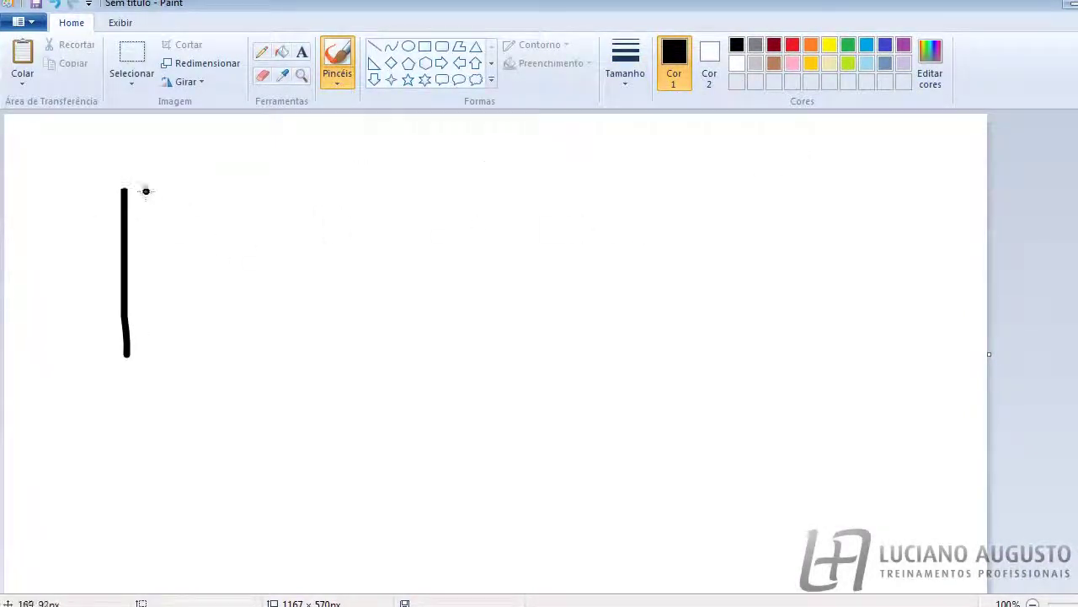
{"action": "mouse_move", "coordinate": [125, 190]}
{"action": "left_mouse_down"}
{"action": "mouse_move", "coordinate": [370, 191]}
{"action": "mouse_move", "coordinate": [692, 169]}
{"action": "mouse_move", "coordinate": [714, 421]}
{"action": "mouse_move", "coordinate": [137, 439]}
{"action": "mouse_move", "coordinate": [125, 437]}
{"action": "mouse_move", "coordinate": [120, 344]}
{"action": "left_mouse_up"}
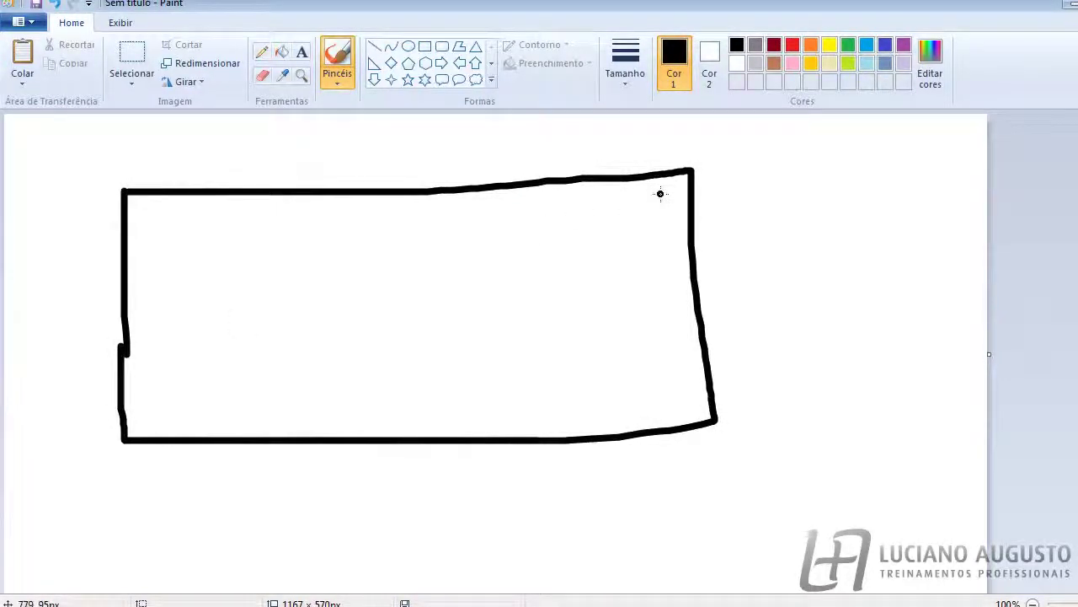
{"action": "left_click_drag", "start_coordinate": [659, 194], "coordinate": [651, 210]}
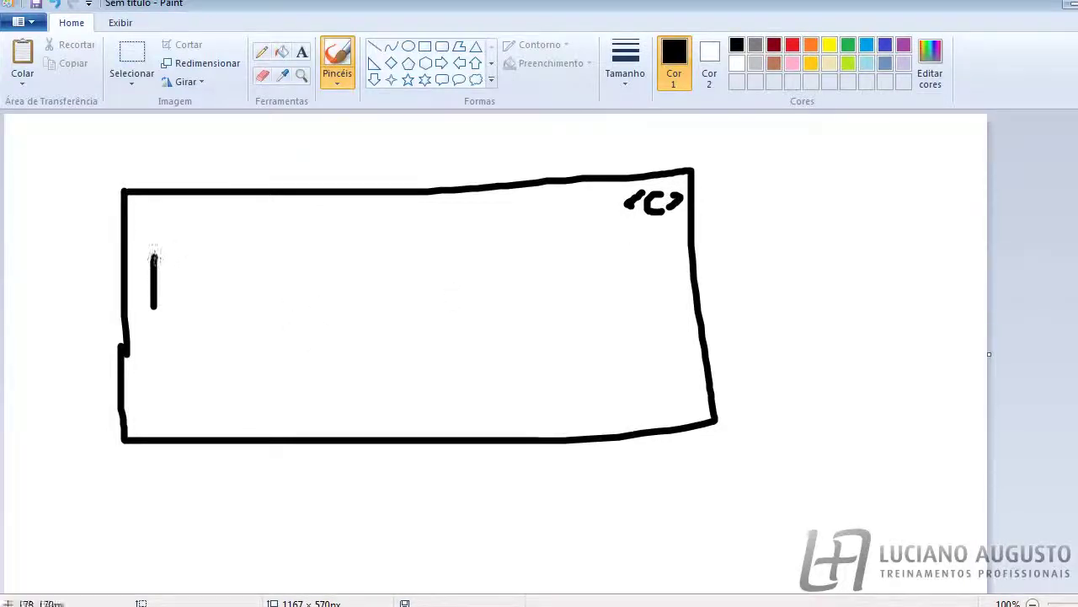
Step: Draw a smaller box inside the <C> box and label it <R>
{"action": "mouse_move", "coordinate": [153, 256]}
{"action": "left_mouse_down"}
{"action": "mouse_move", "coordinate": [568, 236]}
{"action": "mouse_move", "coordinate": [639, 275]}
{"action": "mouse_move", "coordinate": [639, 294]}
{"action": "left_mouse_up"}
{"action": "mouse_move", "coordinate": [156, 341]}
{"action": "left_mouse_down"}
{"action": "mouse_move", "coordinate": [272, 329]}
{"action": "mouse_move", "coordinate": [633, 334]}
{"action": "mouse_move", "coordinate": [640, 292]}
{"action": "left_mouse_up"}
{"action": "left_click_drag", "start_coordinate": [540, 276], "coordinate": [560, 271]}
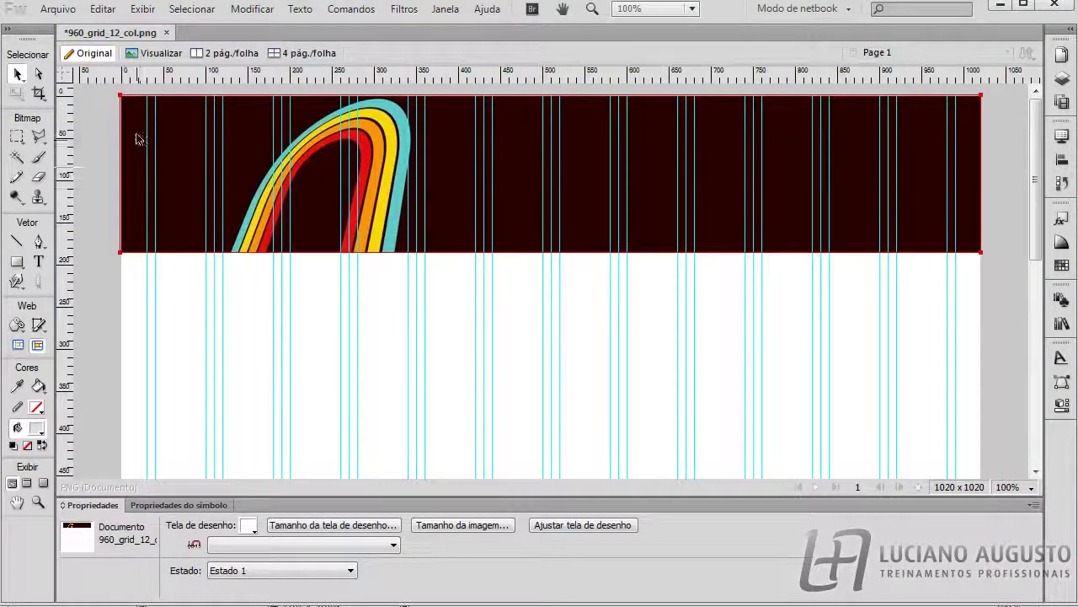
Step: Select the banner image in Fireworks, return to Paint and draw an arrow pointing at the right side of the <C> box
{"action": "left_click", "coordinate": [133, 138]}
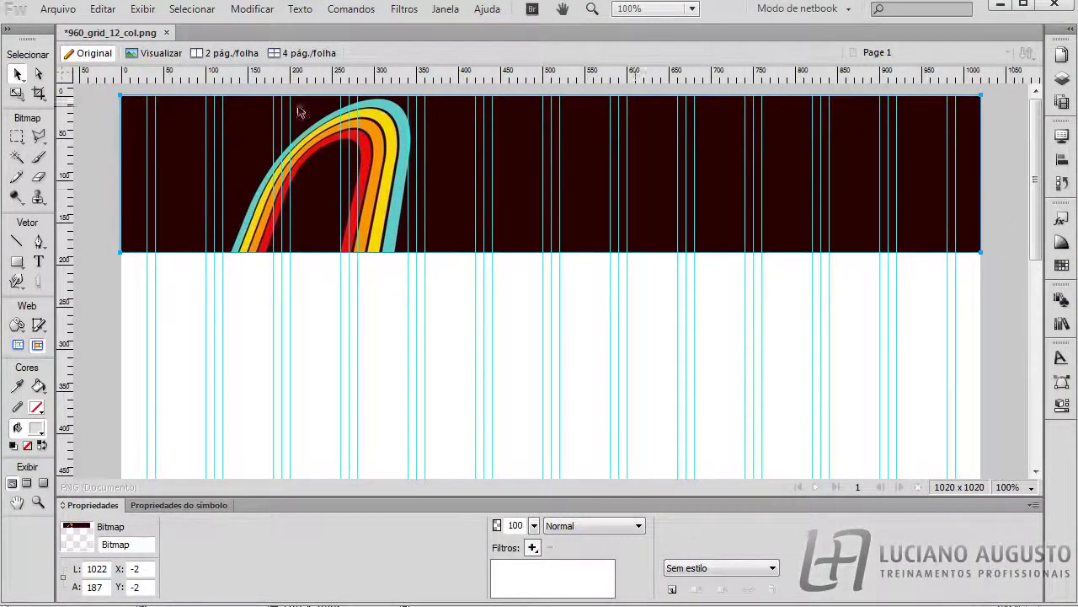
{"action": "key", "text": "alt+Tab"}
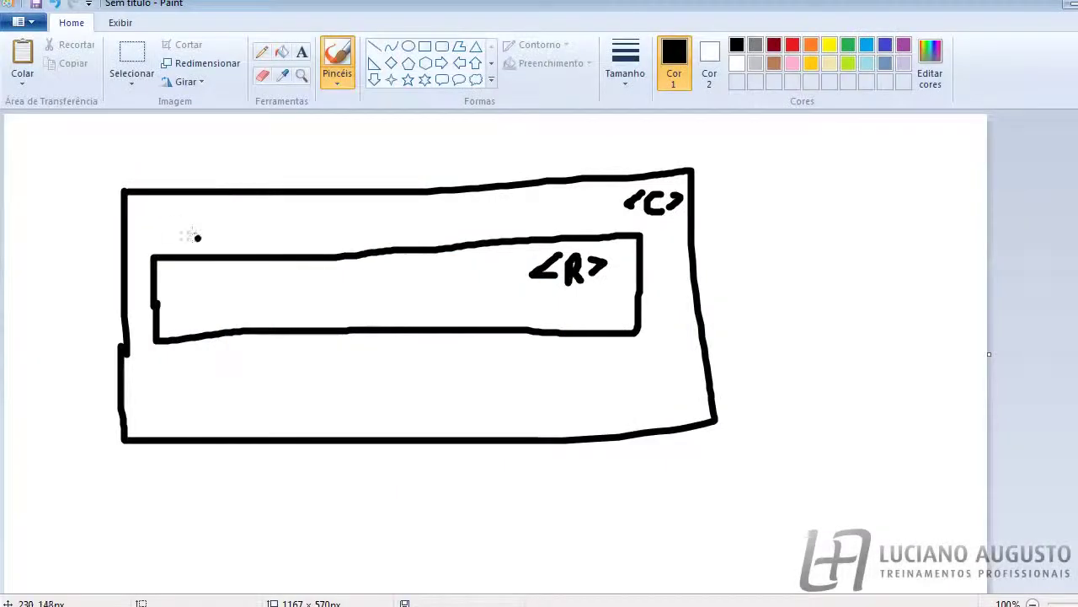
{"action": "key", "text": "alt+Tab"}
{"action": "key", "text": "alt+Tab"}
{"action": "left_click_drag", "start_coordinate": [807, 202], "coordinate": [717, 241]}
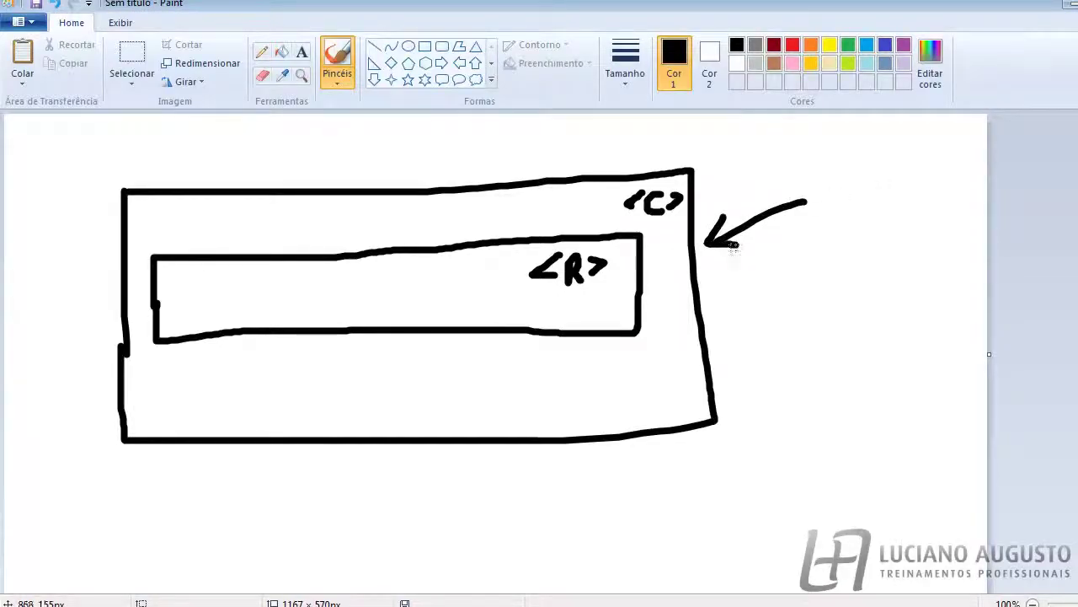
Step: Switch to Fireworks and scale the banner image horizontally down to about 189 px wide
{"action": "key", "text": "alt+Tab"}
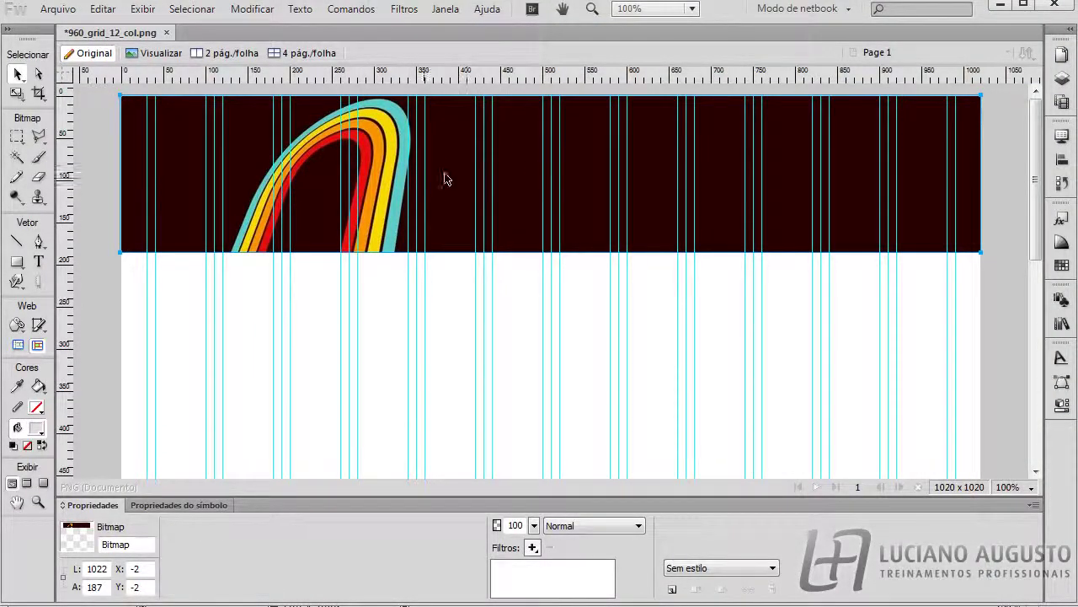
{"action": "key", "text": "alt+Tab"}
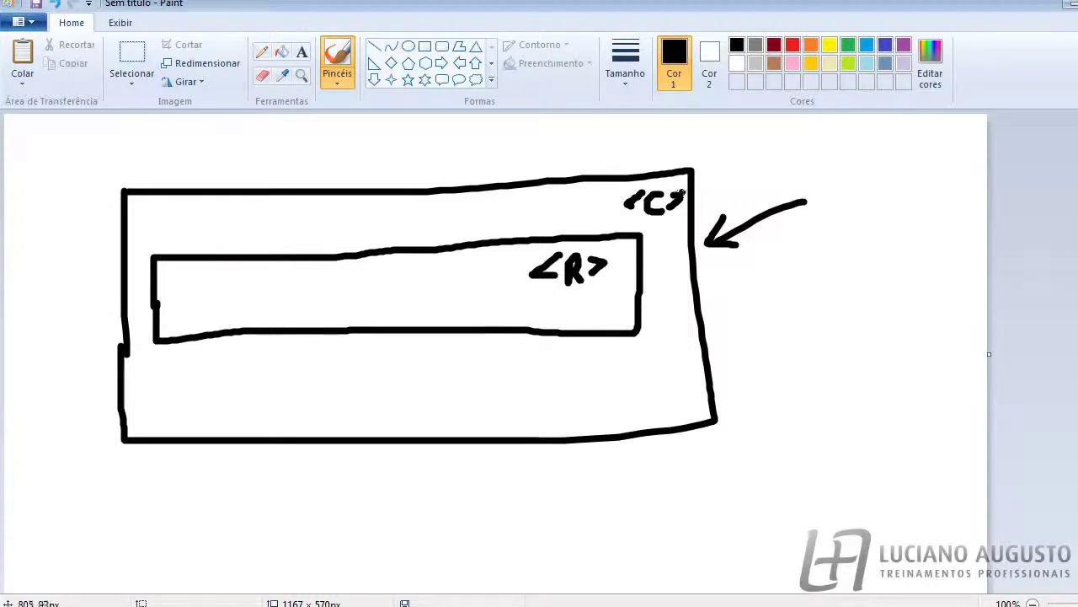
{"action": "key", "text": "alt+Tab"}
{"action": "key", "text": "alt+Tab"}
{"action": "key", "text": "alt+Tab"}
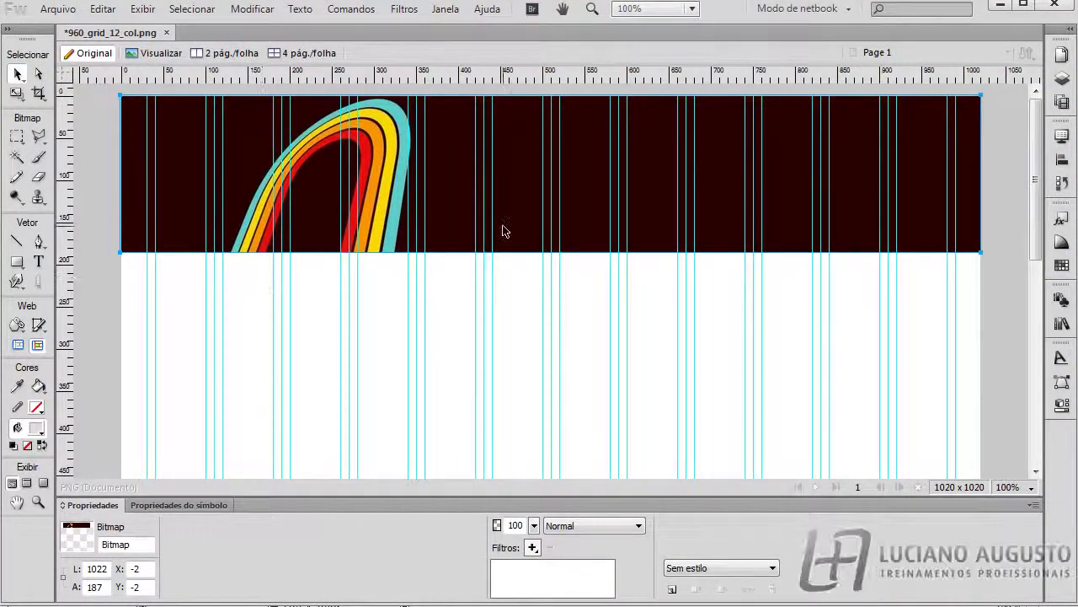
{"action": "left_click", "coordinate": [16, 94]}
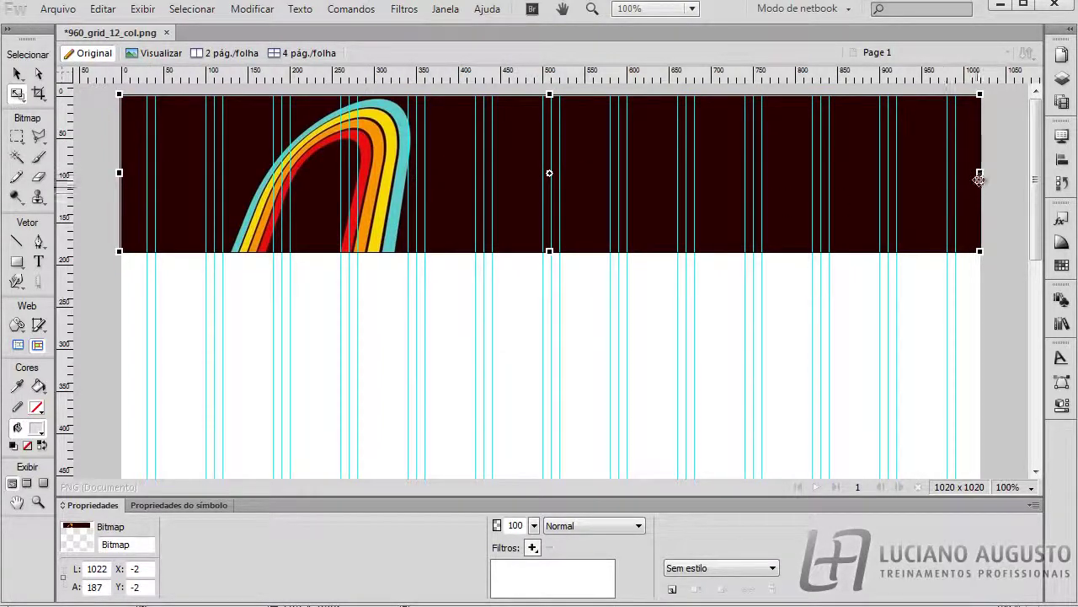
{"action": "left_click_drag", "start_coordinate": [980, 173], "coordinate": [273, 174]}
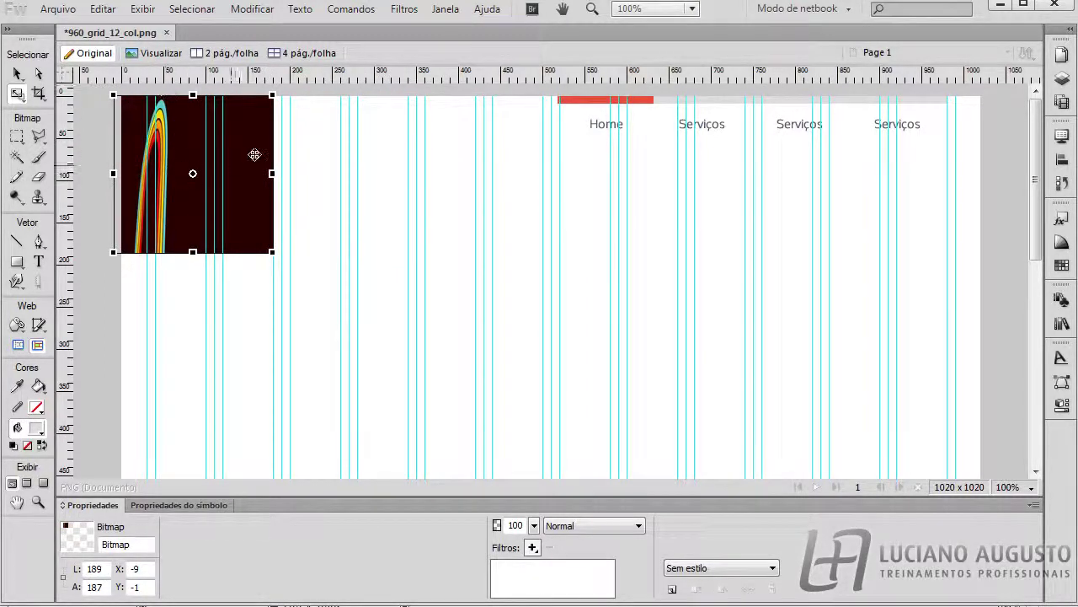
Step: Stretch the banner image to about 1031 px wide and shift it slightly right so it spans the whole canvas
{"action": "left_click", "coordinate": [16, 93]}
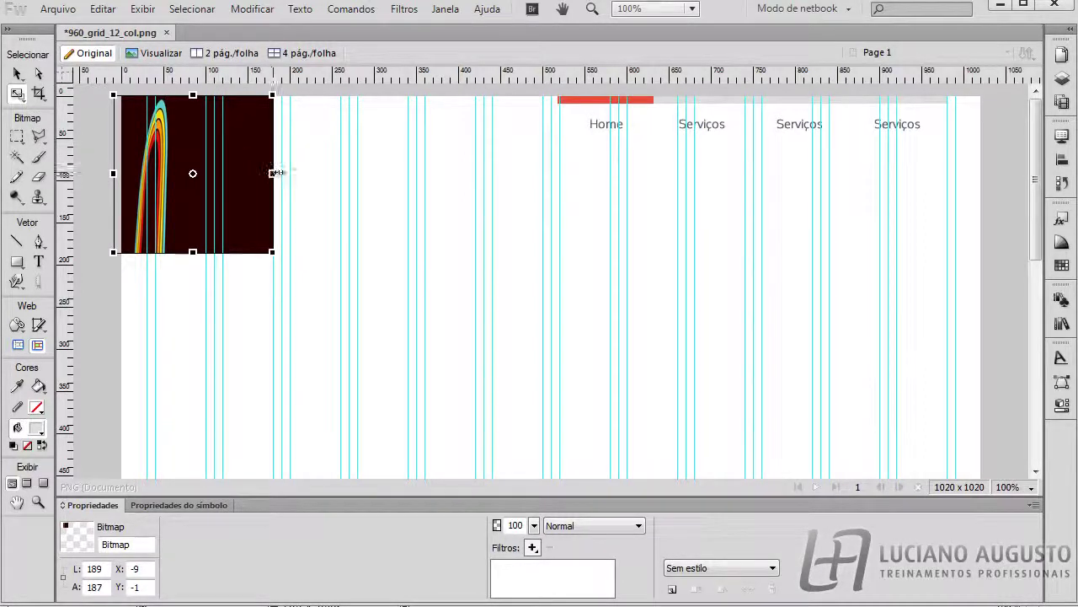
{"action": "left_click_drag", "start_coordinate": [272, 174], "coordinate": [983, 166]}
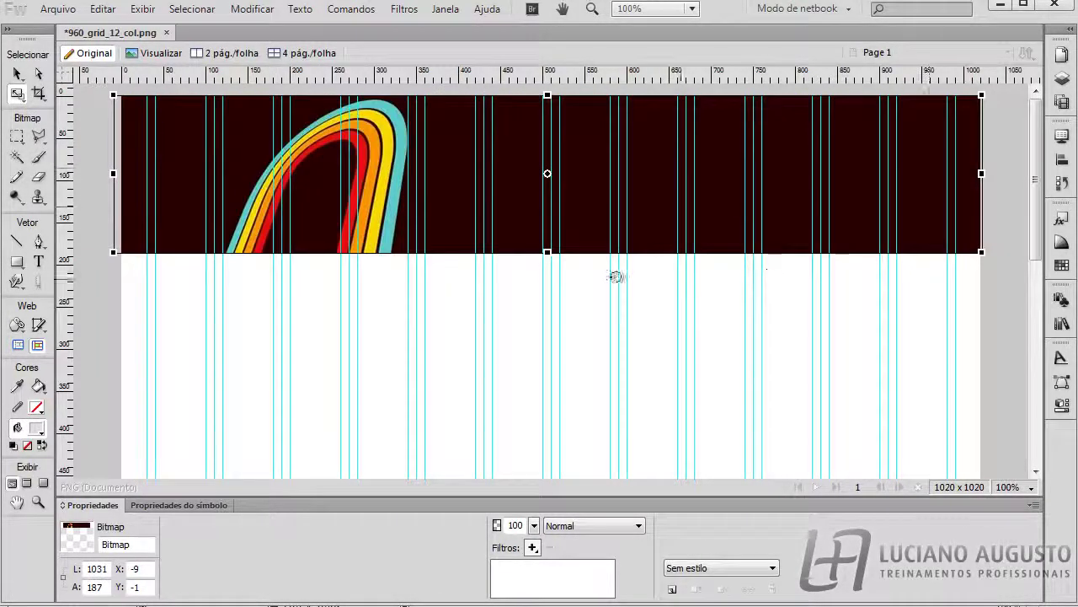
{"action": "left_click", "coordinate": [17, 74]}
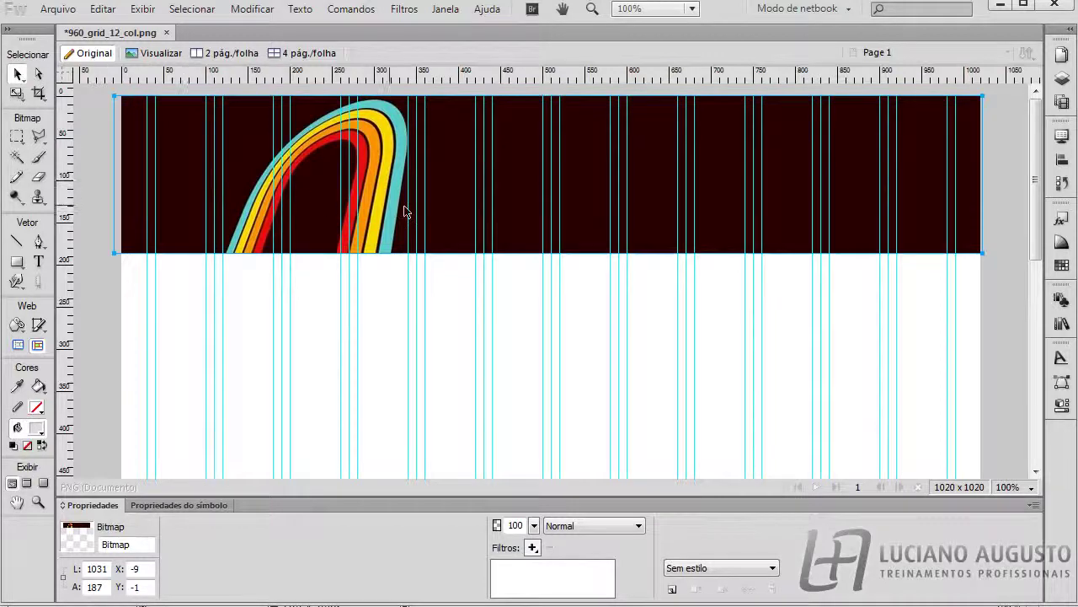
{"action": "mouse_move", "coordinate": [404, 211]}
{"action": "left_mouse_down"}
{"action": "mouse_move", "coordinate": [428, 224]}
{"action": "mouse_move", "coordinate": [399, 213]}
{"action": "mouse_move", "coordinate": [424, 211]}
{"action": "mouse_move", "coordinate": [414, 210]}
{"action": "left_mouse_up"}
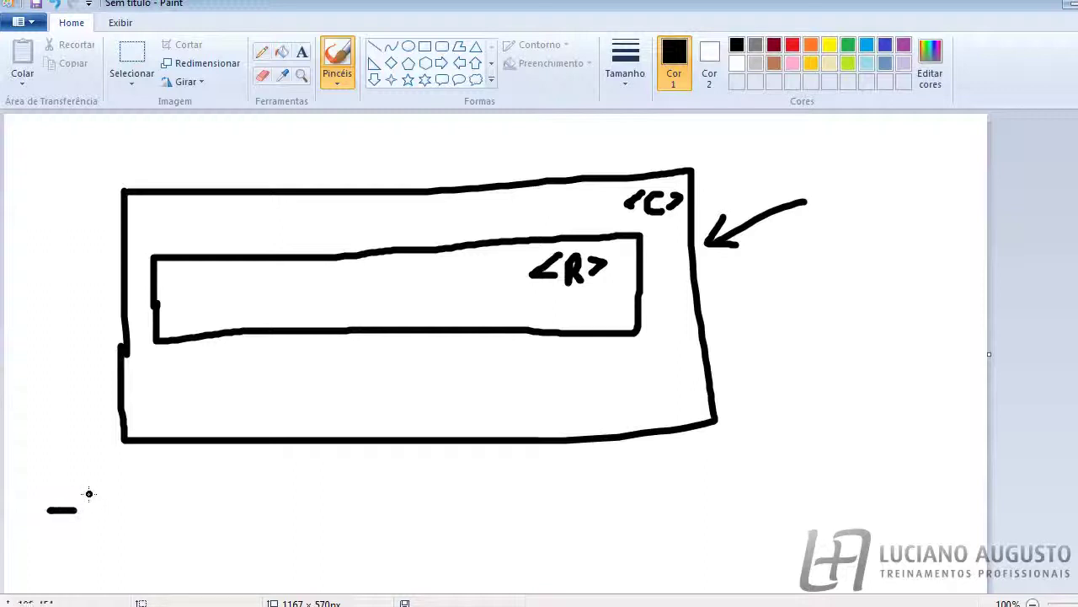
Step: Handwrite "-webkit-background-size:cover;" beneath the boxes in Paint, and return to Fireworks to deselect the banner image
{"action": "mouse_move", "coordinate": [84, 493]}
{"action": "left_mouse_down"}
{"action": "mouse_move", "coordinate": [96, 519]}
{"action": "mouse_move", "coordinate": [109, 495]}
{"action": "left_mouse_up"}
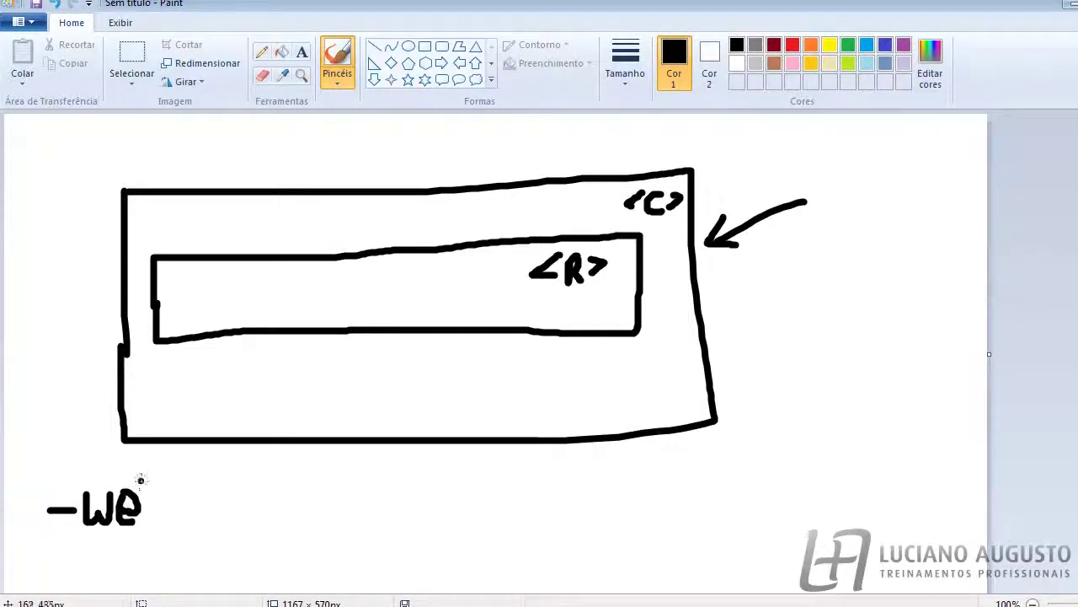
{"action": "mouse_move", "coordinate": [140, 480]}
{"action": "left_mouse_down"}
{"action": "mouse_move", "coordinate": [151, 527]}
{"action": "mouse_move", "coordinate": [148, 514]}
{"action": "mouse_move", "coordinate": [170, 515]}
{"action": "mouse_move", "coordinate": [172, 528]}
{"action": "mouse_move", "coordinate": [204, 505]}
{"action": "left_mouse_up"}
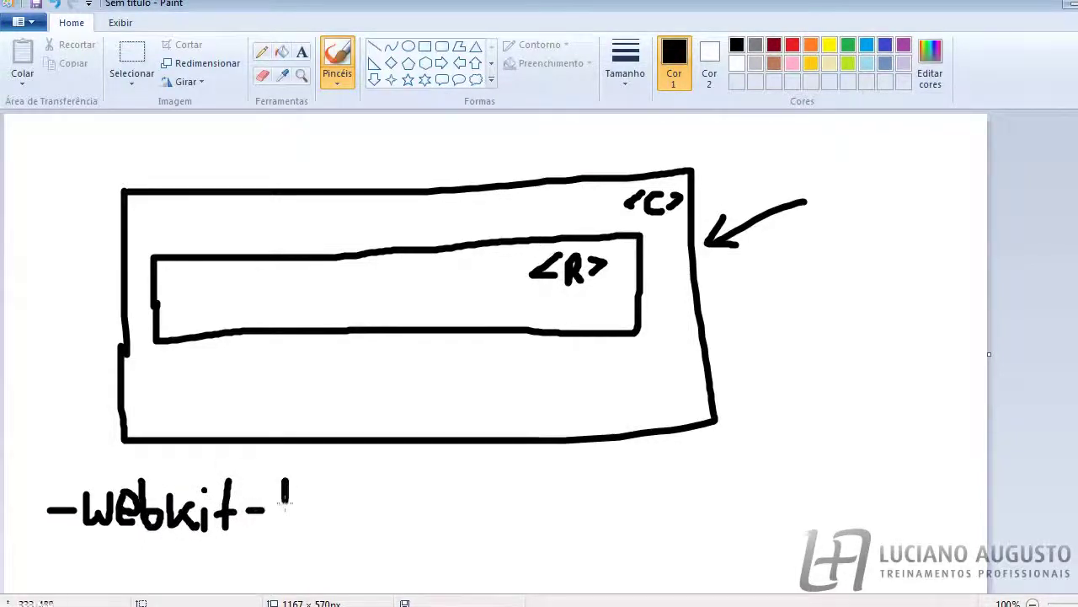
{"action": "mouse_move", "coordinate": [284, 502]}
{"action": "left_mouse_down"}
{"action": "mouse_move", "coordinate": [300, 523]}
{"action": "mouse_move", "coordinate": [327, 513]}
{"action": "mouse_move", "coordinate": [327, 522]}
{"action": "mouse_move", "coordinate": [352, 525]}
{"action": "mouse_move", "coordinate": [363, 503]}
{"action": "mouse_move", "coordinate": [366, 519]}
{"action": "mouse_move", "coordinate": [383, 505]}
{"action": "mouse_move", "coordinate": [381, 527]}
{"action": "mouse_move", "coordinate": [390, 508]}
{"action": "mouse_move", "coordinate": [400, 515]}
{"action": "mouse_move", "coordinate": [391, 540]}
{"action": "left_mouse_up"}
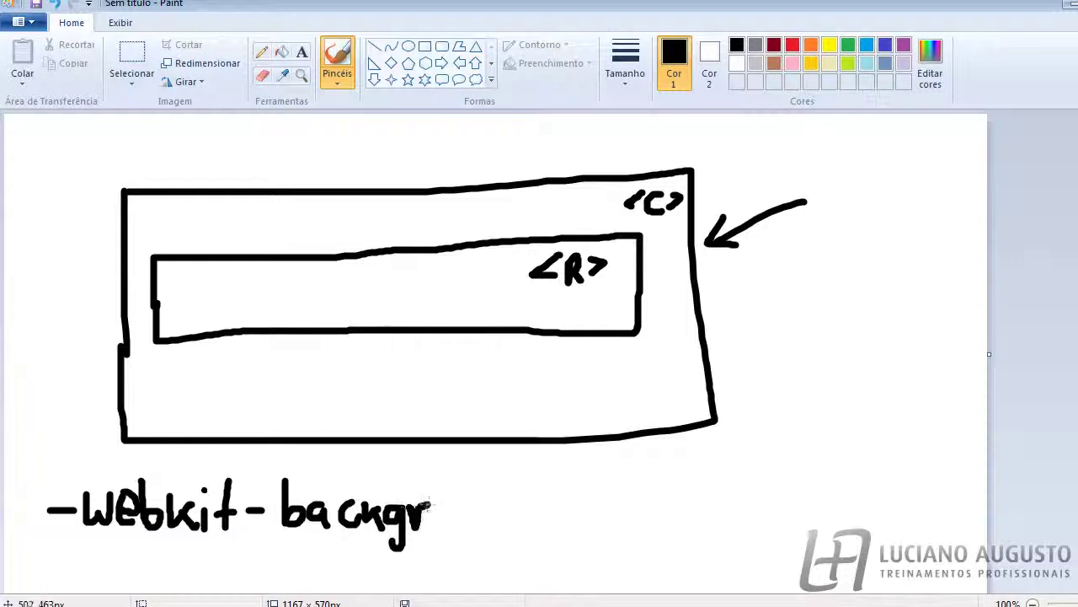
{"action": "mouse_move", "coordinate": [438, 510]}
{"action": "left_mouse_down"}
{"action": "mouse_move", "coordinate": [494, 523]}
{"action": "mouse_move", "coordinate": [521, 489]}
{"action": "mouse_move", "coordinate": [527, 512]}
{"action": "mouse_move", "coordinate": [558, 496]}
{"action": "mouse_move", "coordinate": [571, 504]}
{"action": "mouse_move", "coordinate": [564, 522]}
{"action": "mouse_move", "coordinate": [625, 520]}
{"action": "left_mouse_up"}
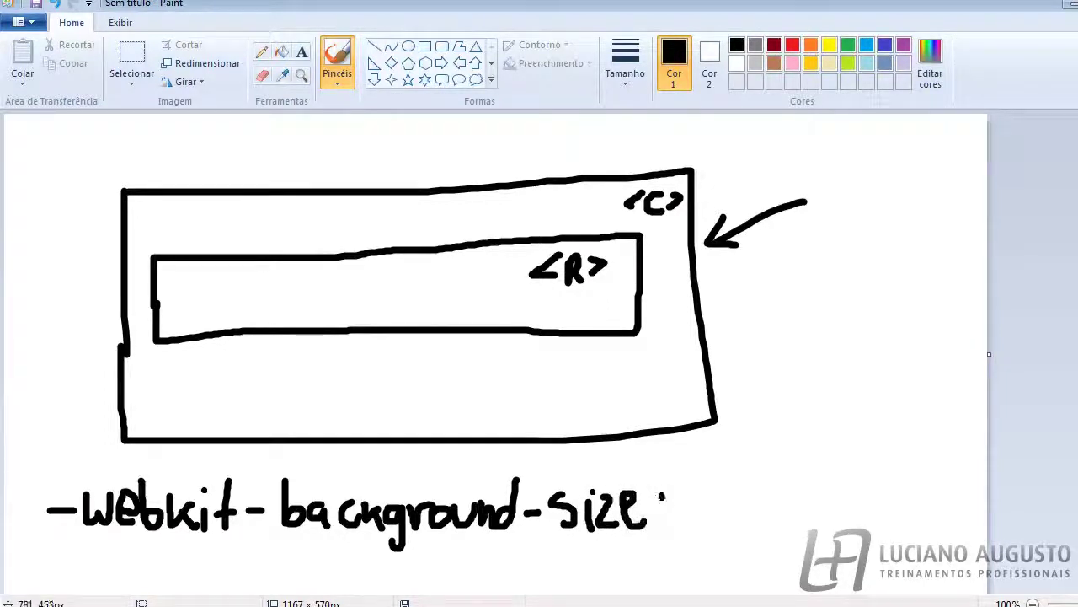
{"action": "mouse_move", "coordinate": [696, 489]}
{"action": "left_mouse_down"}
{"action": "mouse_move", "coordinate": [706, 520]}
{"action": "mouse_move", "coordinate": [732, 492]}
{"action": "mouse_move", "coordinate": [751, 512]}
{"action": "mouse_move", "coordinate": [762, 496]}
{"action": "mouse_move", "coordinate": [783, 524]}
{"action": "mouse_move", "coordinate": [783, 501]}
{"action": "mouse_move", "coordinate": [797, 499]}
{"action": "mouse_move", "coordinate": [804, 520]}
{"action": "mouse_move", "coordinate": [826, 493]}
{"action": "mouse_move", "coordinate": [830, 535]}
{"action": "mouse_move", "coordinate": [830, 524]}
{"action": "mouse_move", "coordinate": [812, 548]}
{"action": "left_mouse_up"}
{"action": "left_click", "coordinate": [844, 496]}
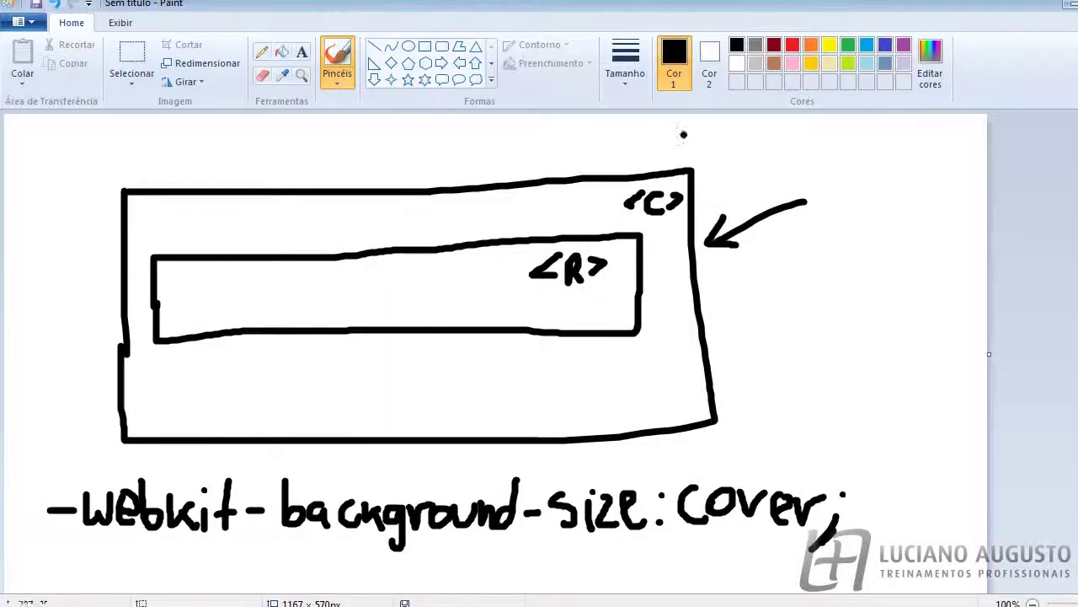
{"action": "key", "text": "alt+Tab"}
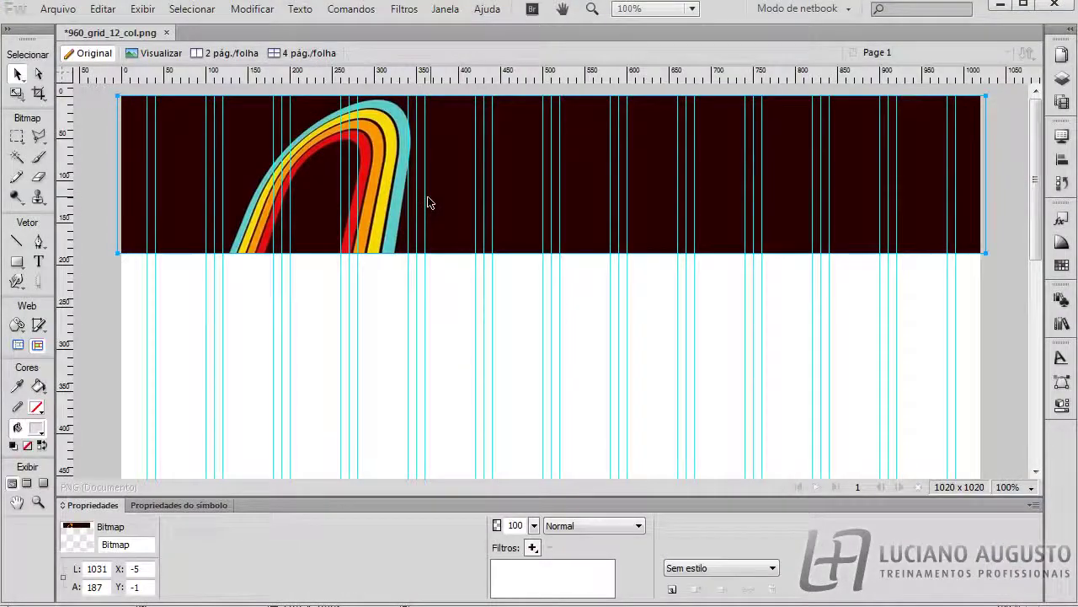
{"action": "left_click", "coordinate": [531, 270]}
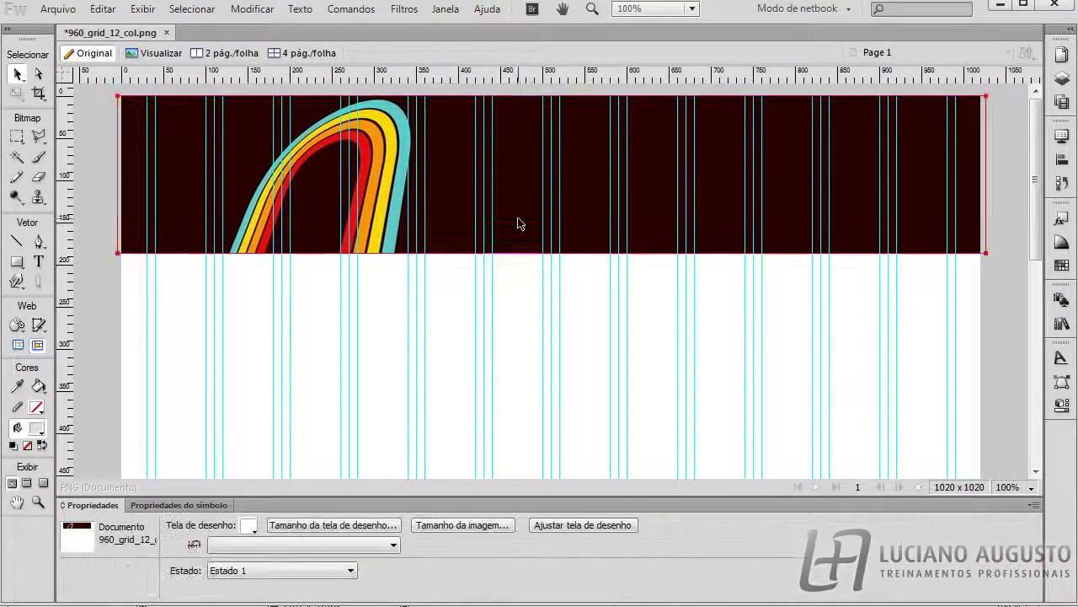
Step: Move the banner image down to Y 9 and set its width to 1980 px
{"action": "left_click", "coordinate": [464, 233]}
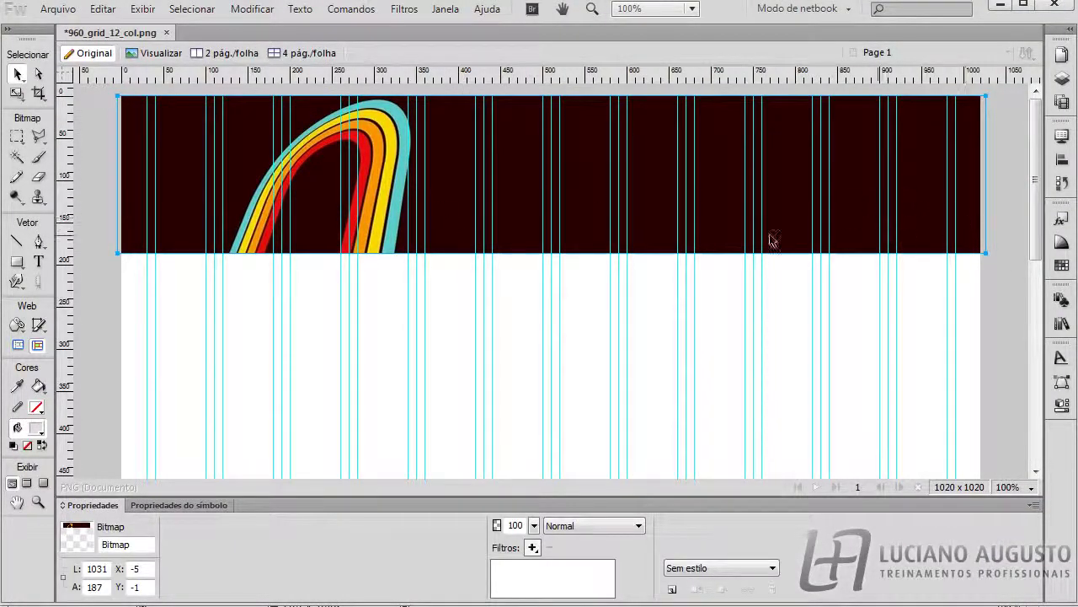
{"action": "mouse_move", "coordinate": [444, 225]}
{"action": "left_mouse_down"}
{"action": "mouse_move", "coordinate": [499, 320]}
{"action": "mouse_move", "coordinate": [473, 328]}
{"action": "mouse_move", "coordinate": [462, 374]}
{"action": "mouse_move", "coordinate": [444, 362]}
{"action": "mouse_move", "coordinate": [460, 267]}
{"action": "mouse_move", "coordinate": [438, 239]}
{"action": "left_mouse_up"}
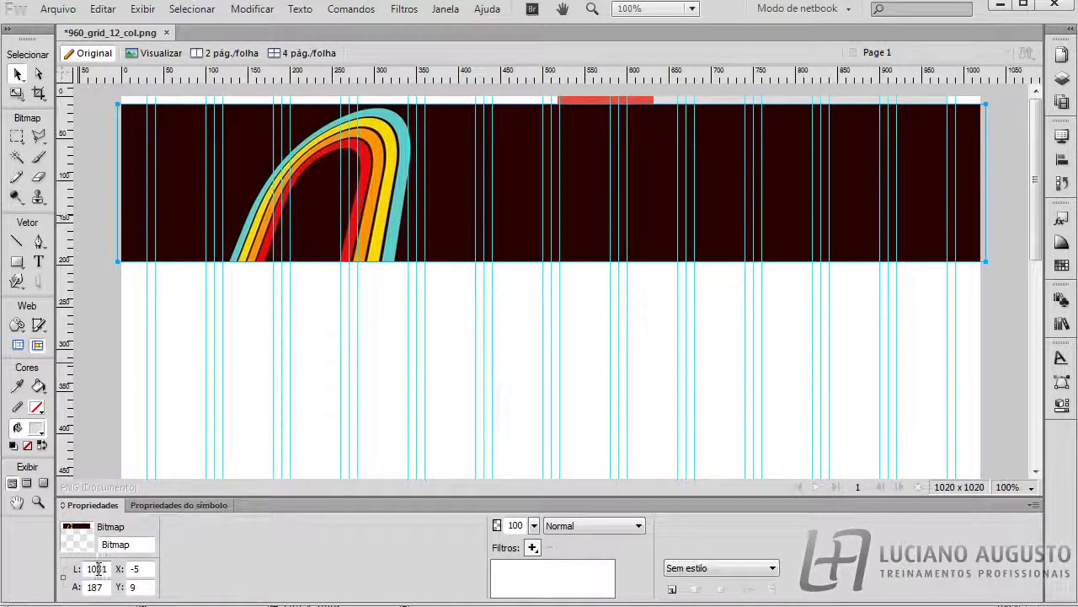
{"action": "key", "text": "Return"}
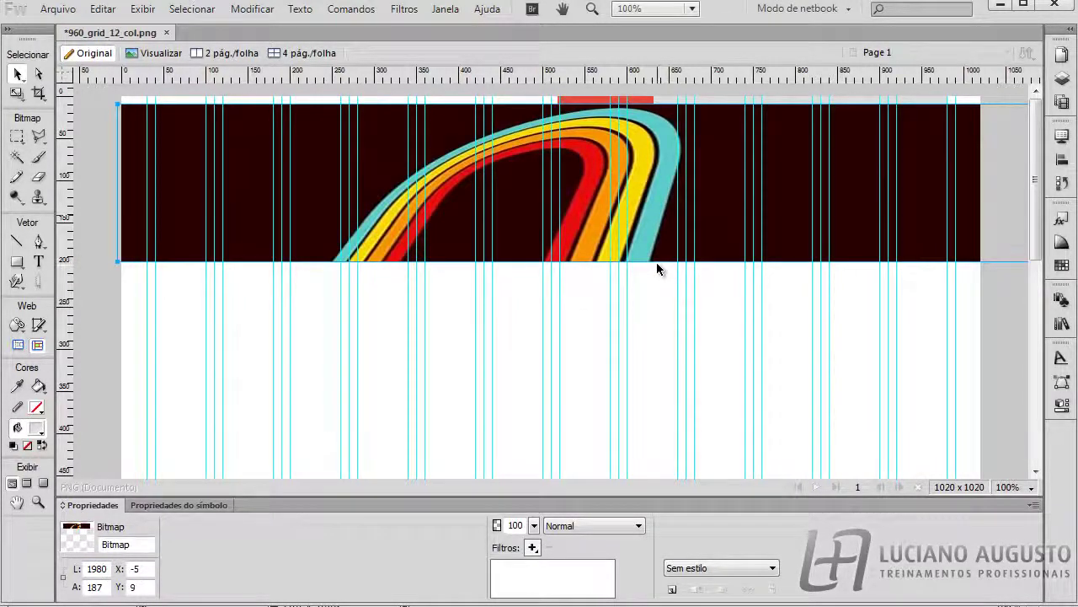
Step: Switch to Paint and handwrite "100% 100%" beneath the word "cover;" in the background-size line
{"action": "key", "text": "alt+Tab"}
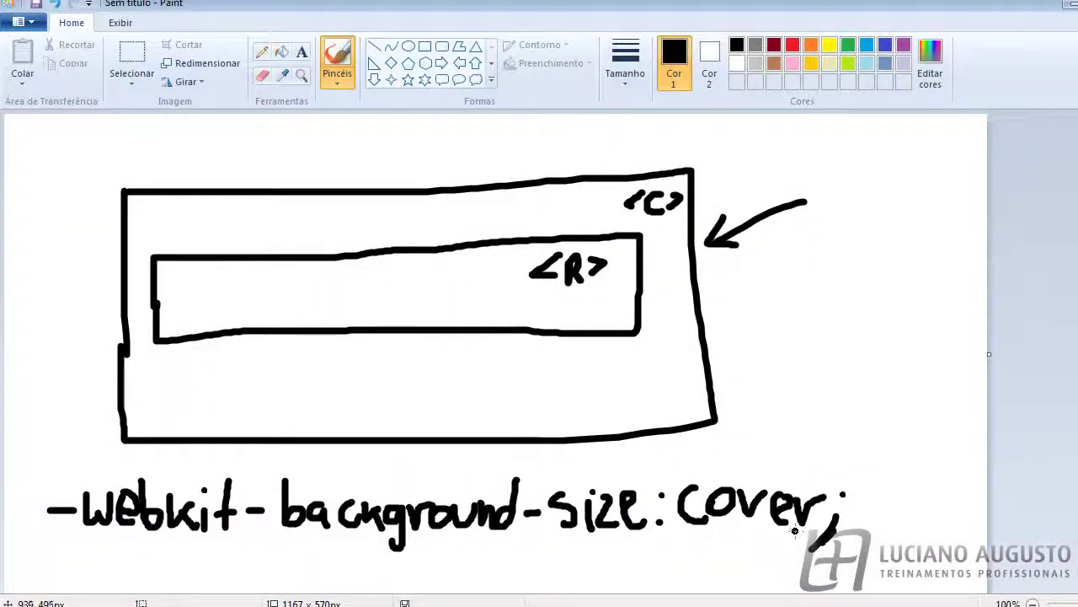
{"action": "key", "text": "alt+Tab"}
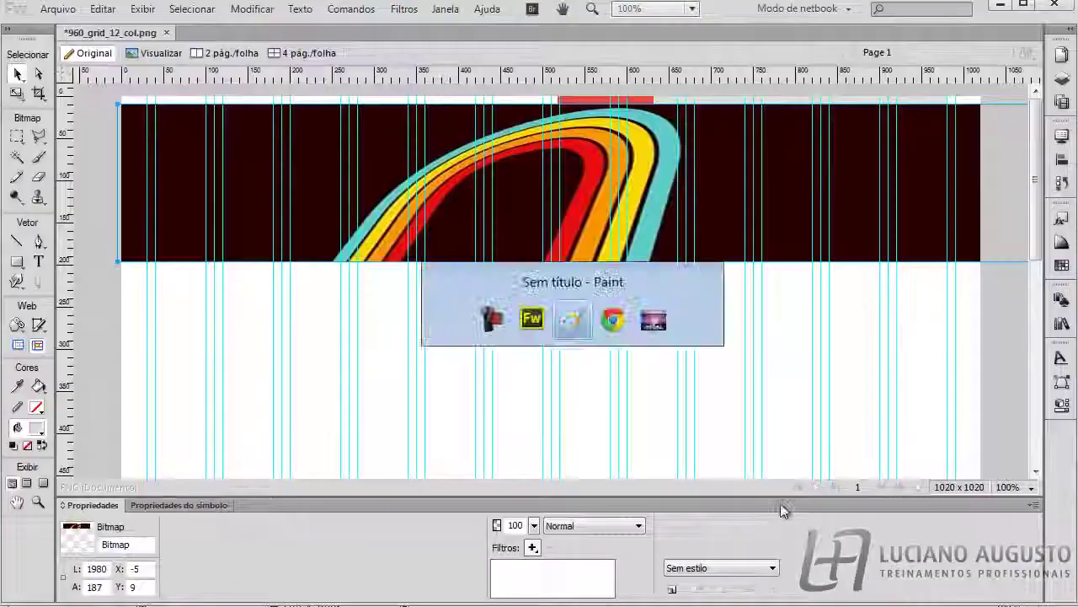
{"action": "key", "text": "alt+Tab"}
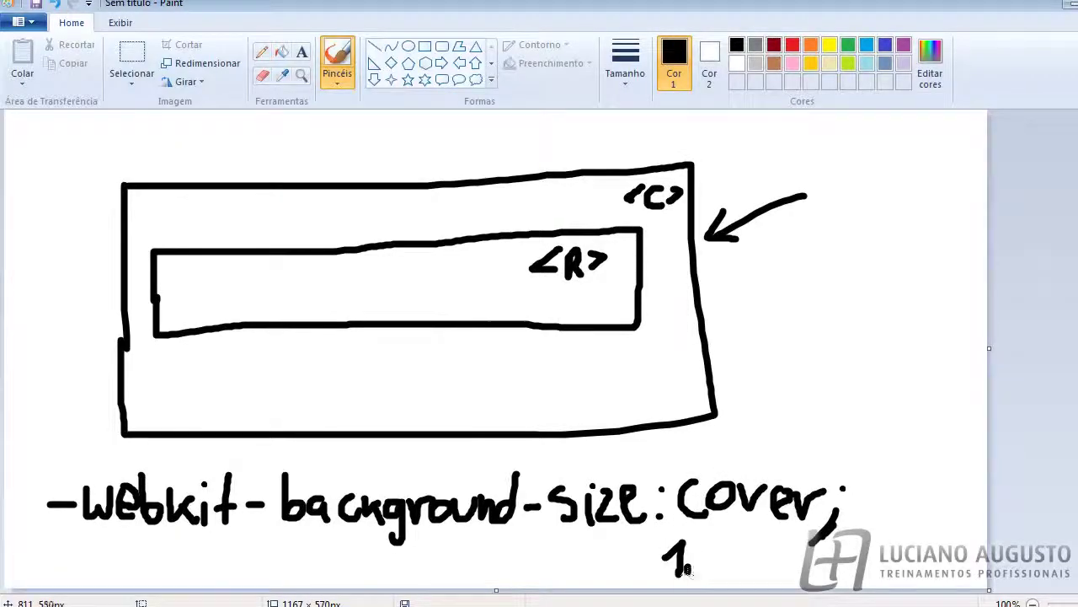
{"action": "left_click_drag", "start_coordinate": [699, 552], "coordinate": [720, 576]}
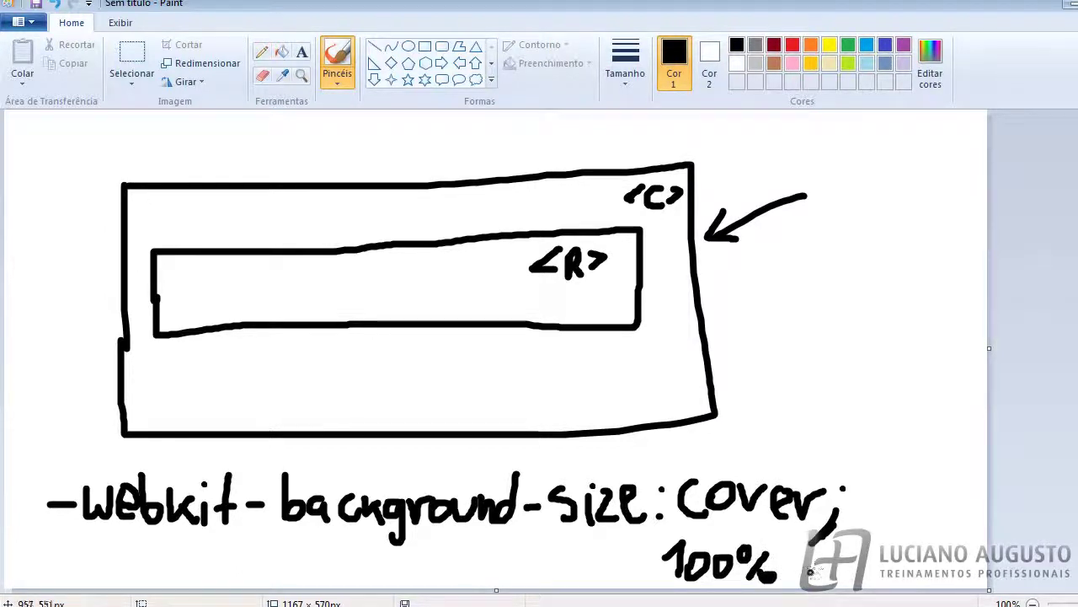
{"action": "mouse_move", "coordinate": [814, 553]}
{"action": "left_mouse_down"}
{"action": "mouse_move", "coordinate": [818, 581]}
{"action": "mouse_move", "coordinate": [839, 565]}
{"action": "mouse_move", "coordinate": [860, 583]}
{"action": "mouse_move", "coordinate": [876, 570]}
{"action": "mouse_move", "coordinate": [893, 581]}
{"action": "mouse_move", "coordinate": [883, 549]}
{"action": "left_mouse_up"}
{"action": "left_click_drag", "start_coordinate": [898, 569], "coordinate": [895, 573]}
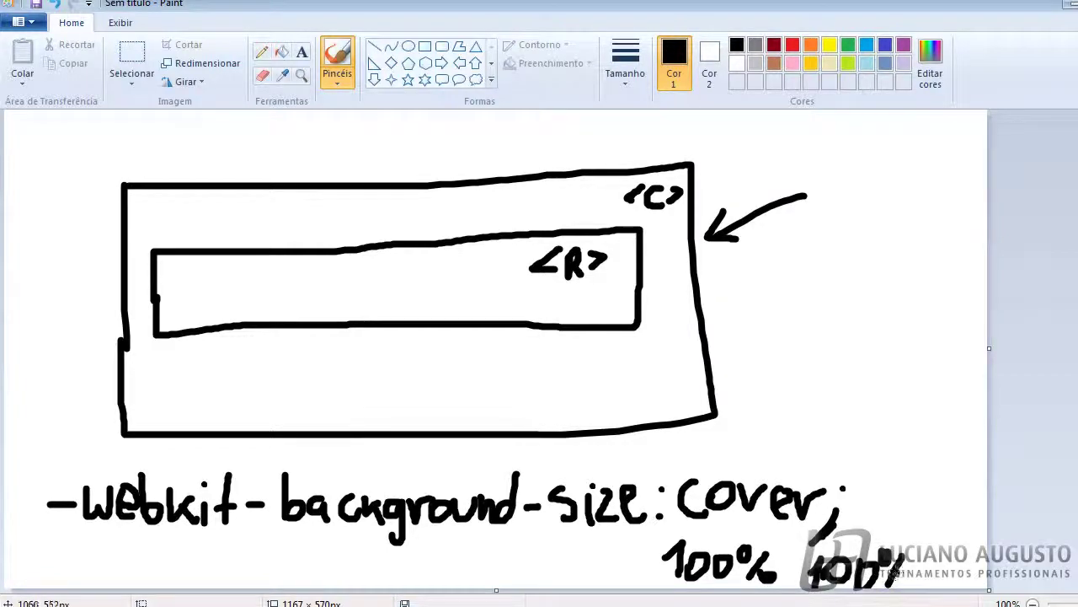
{"action": "key", "text": "alt+Tab"}
{"action": "key", "text": "alt+Tab"}
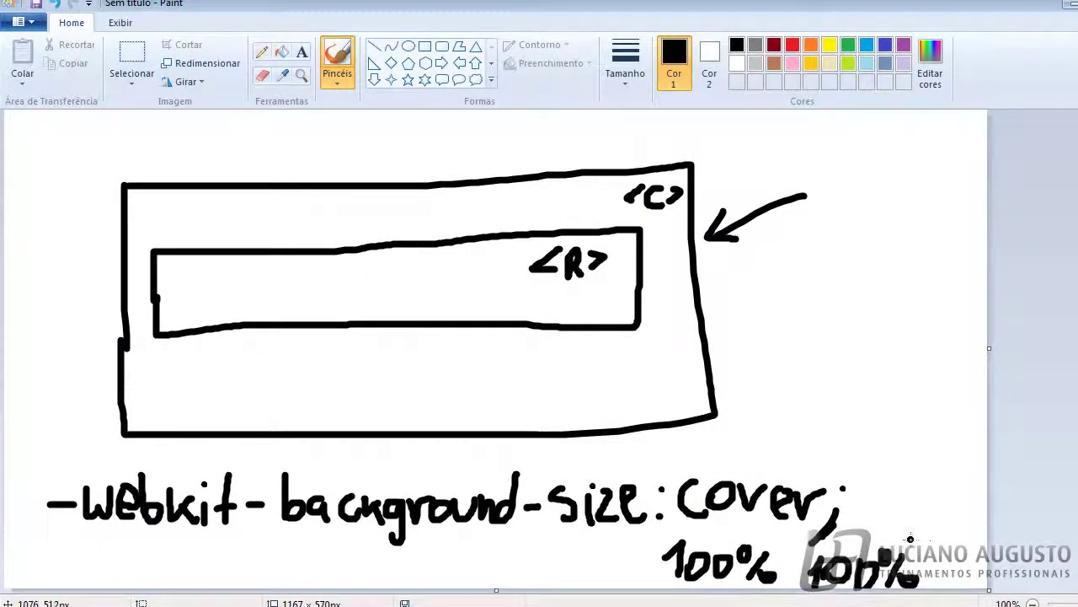
Step: Return to Fireworks, undo the banner image's width change and place the banner at Y 23
{"action": "key", "text": "alt+Tab"}
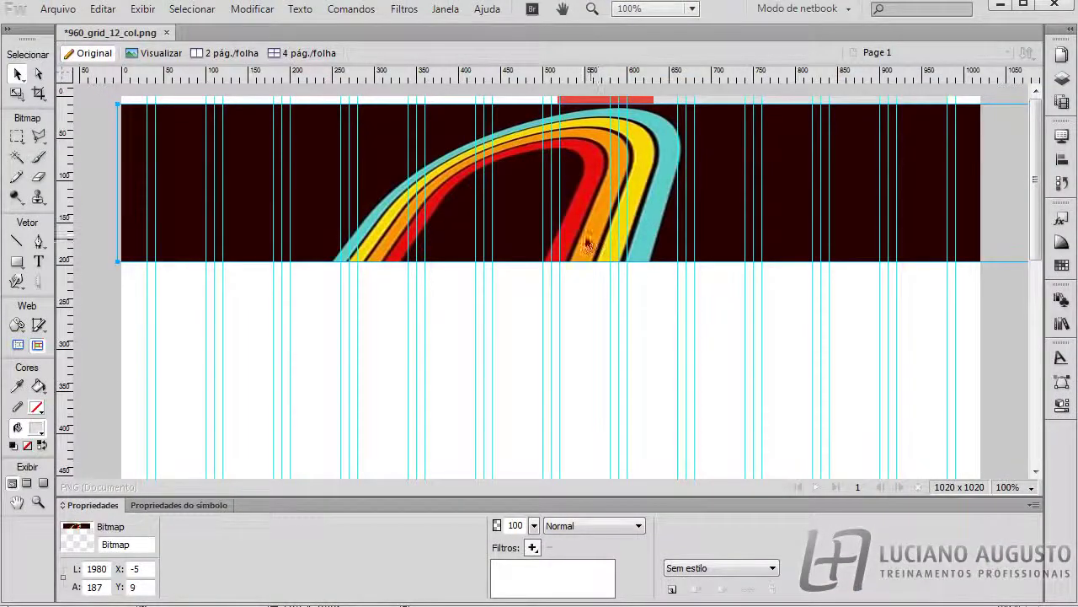
{"action": "key", "text": "ctrl+z"}
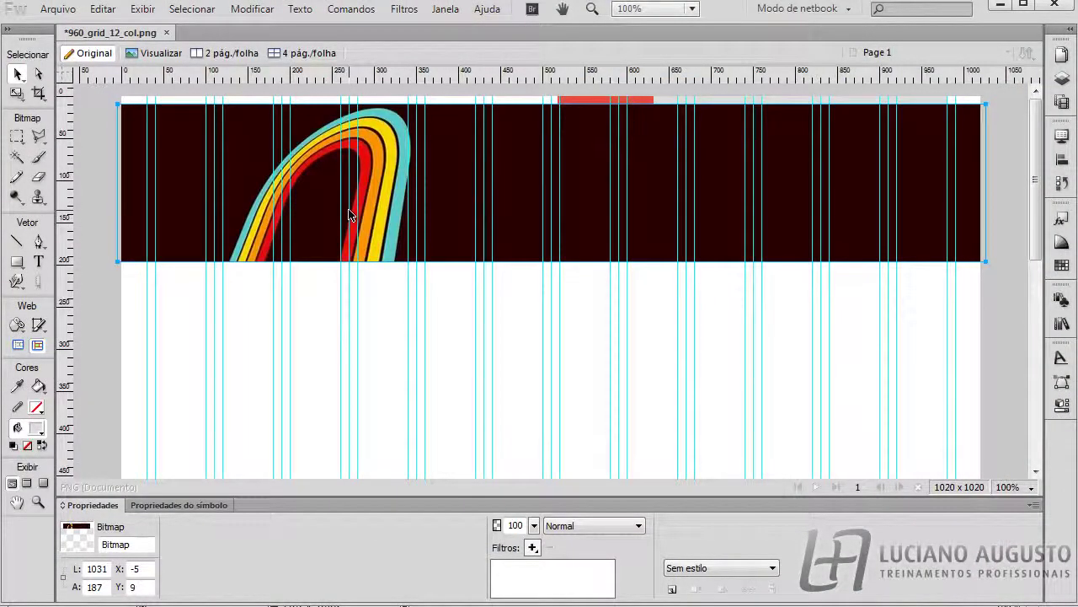
{"action": "key", "text": "ctrl+z"}
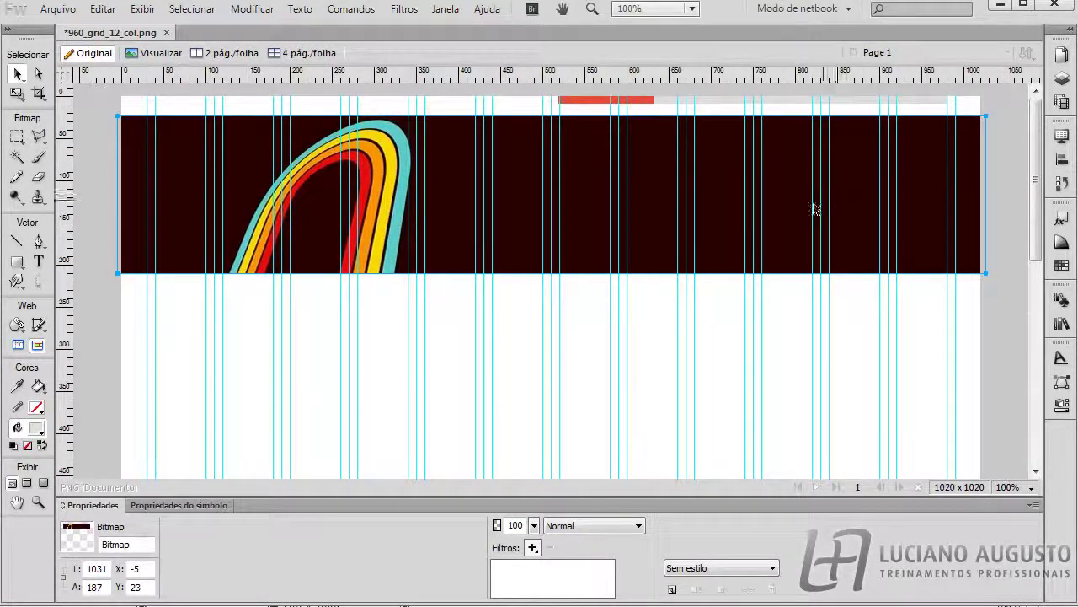
{"action": "left_click", "coordinate": [215, 303]}
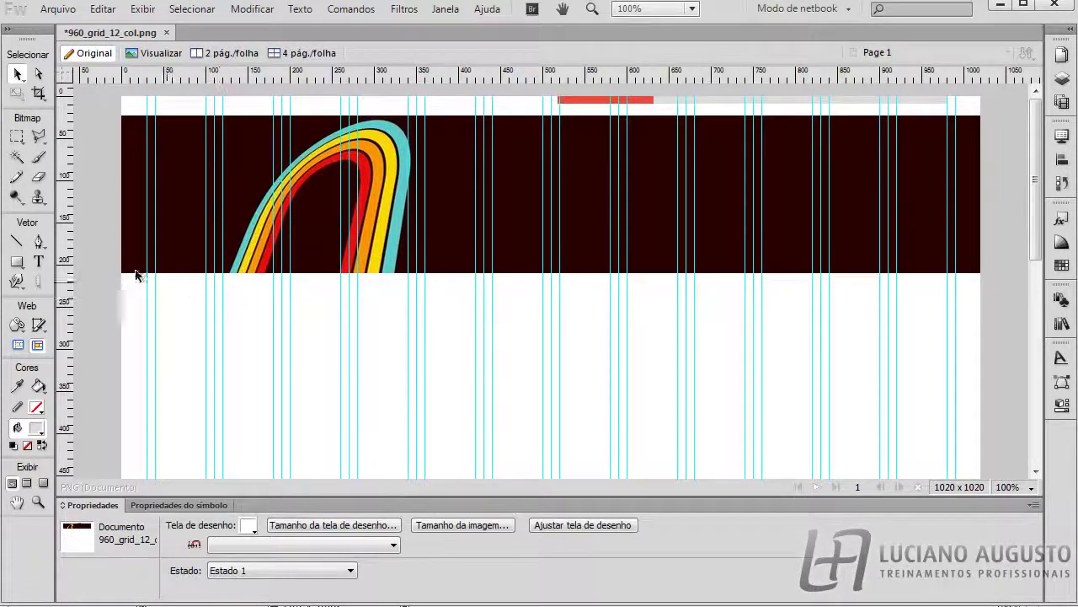
{"action": "left_click", "coordinate": [776, 232]}
{"action": "left_click", "coordinate": [511, 282]}
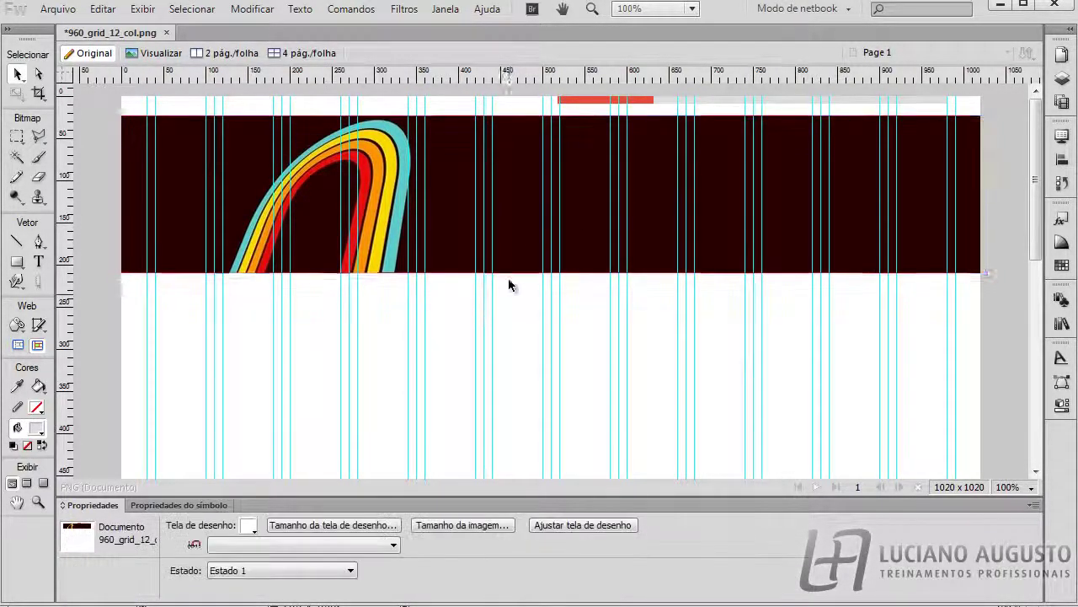
{"action": "left_click", "coordinate": [508, 251]}
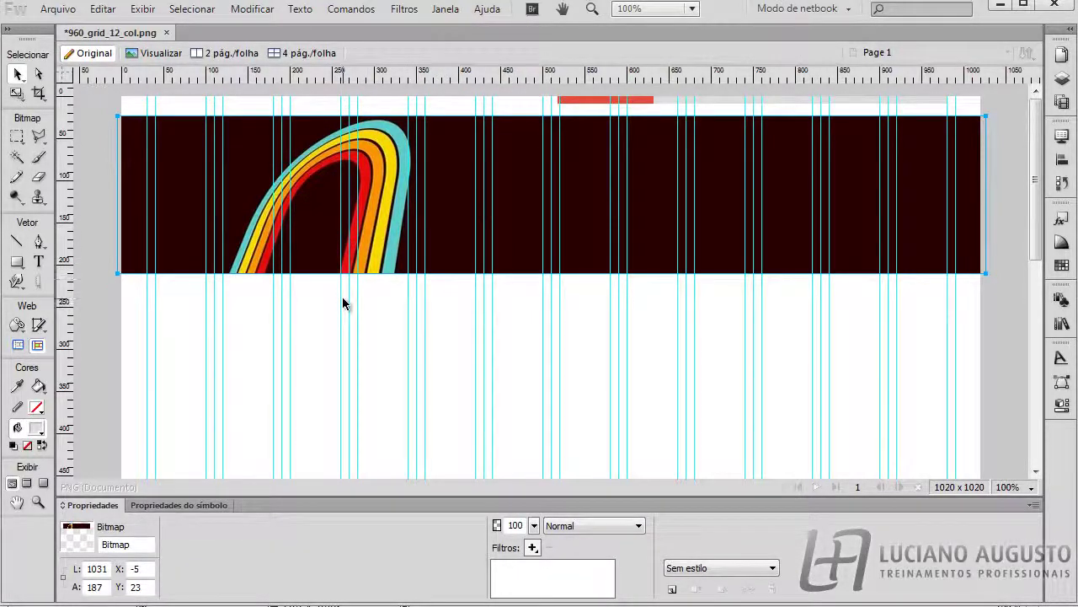
{"action": "left_click", "coordinate": [381, 301]}
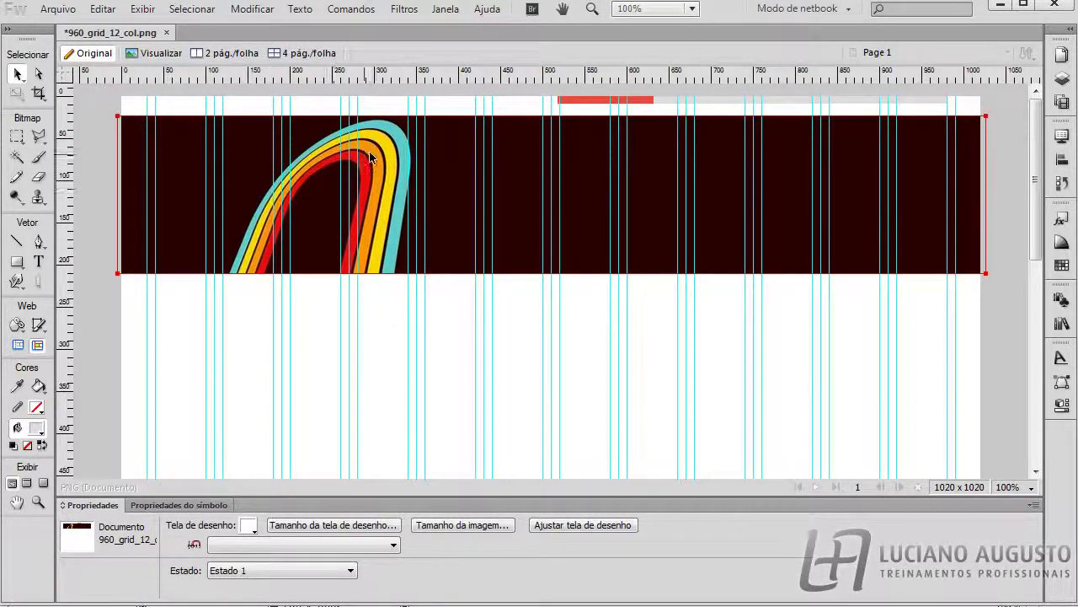
Step: Shift the banner image horizontally to X -12, and further left to about X -211
{"action": "left_click_drag", "start_coordinate": [370, 156], "coordinate": [365, 157]}
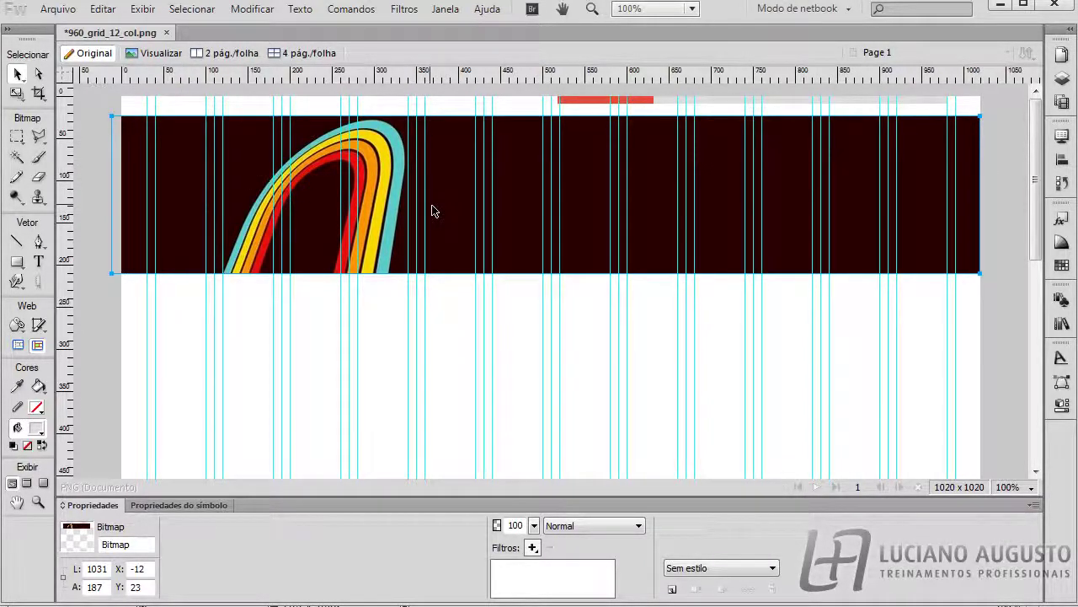
{"action": "left_click", "coordinate": [376, 314]}
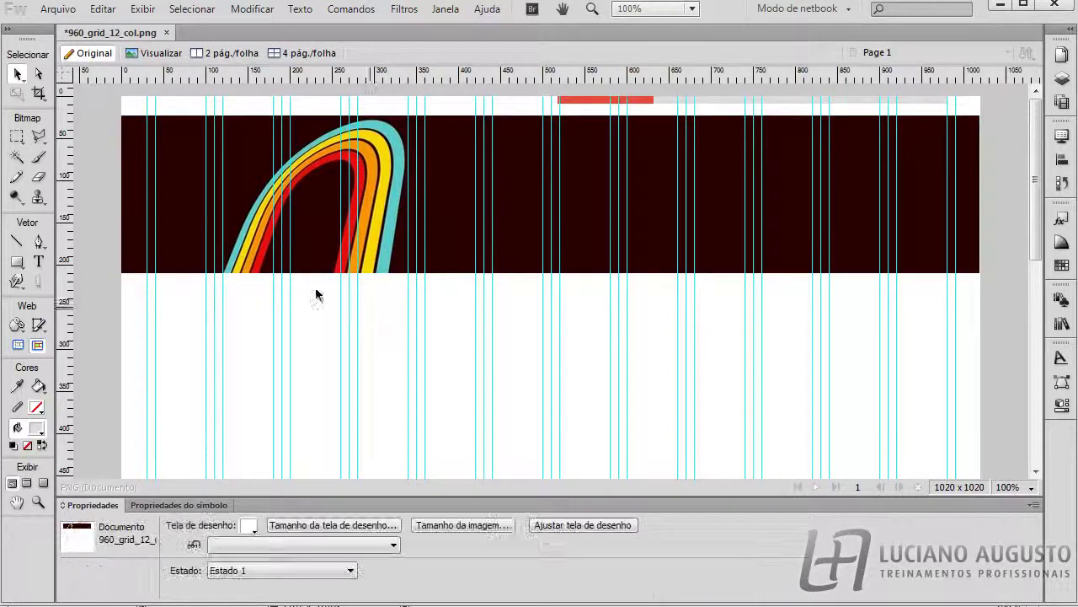
{"action": "left_click", "coordinate": [374, 190]}
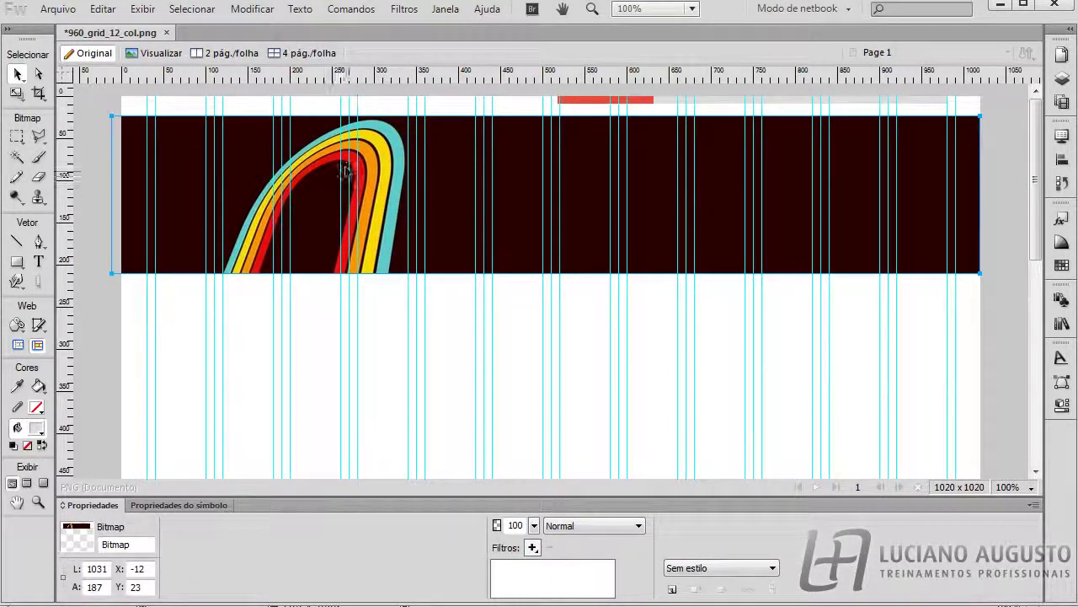
{"action": "left_click_drag", "start_coordinate": [345, 204], "coordinate": [178, 195]}
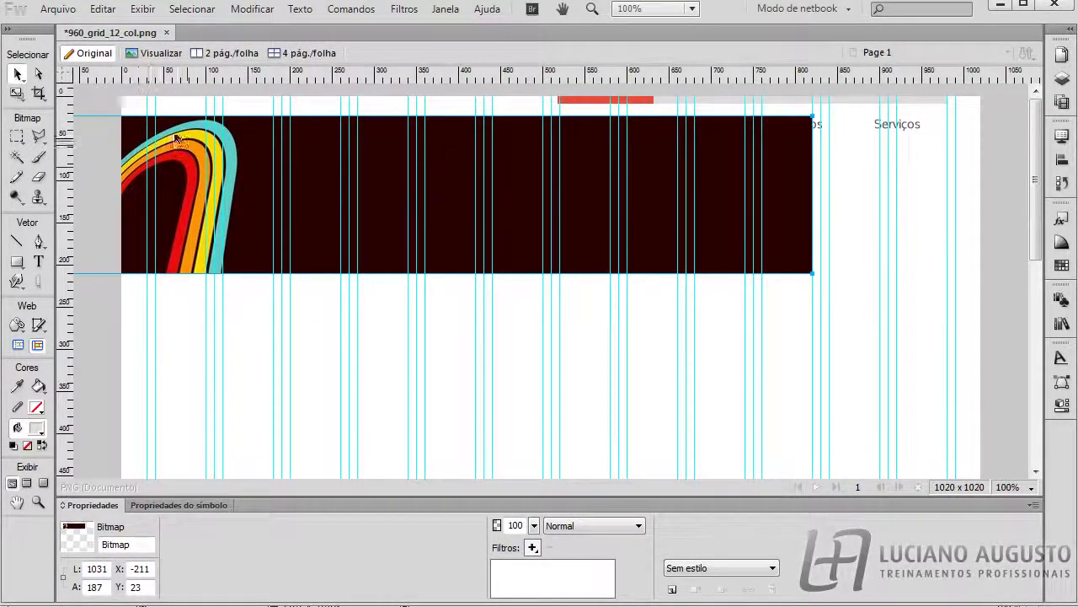
{"action": "mouse_move", "coordinate": [234, 226]}
{"action": "left_mouse_down"}
{"action": "mouse_move", "coordinate": [260, 221]}
{"action": "mouse_move", "coordinate": [234, 229]}
{"action": "left_mouse_up"}
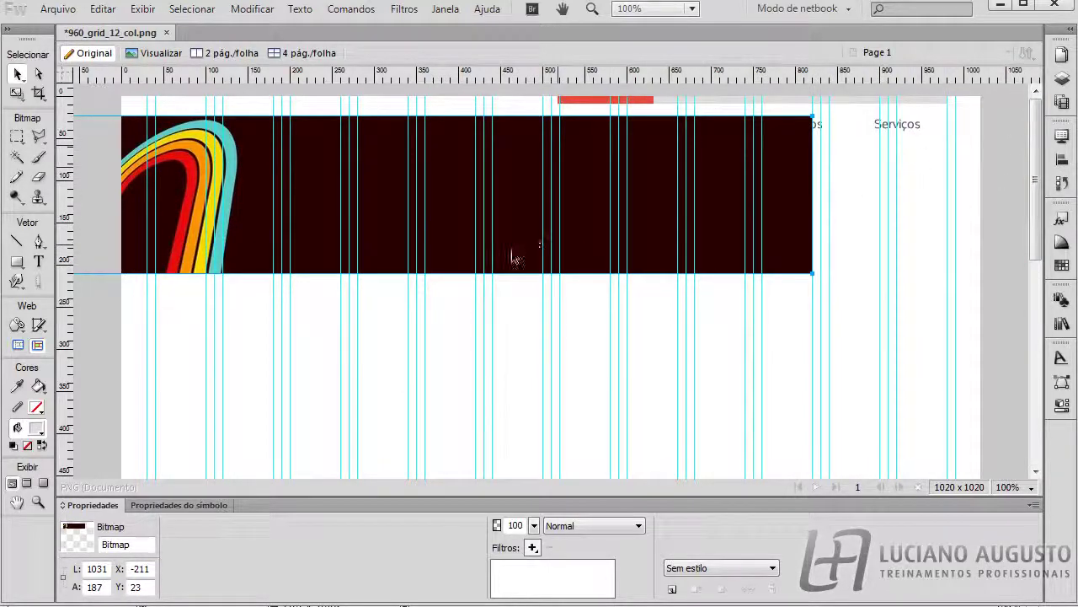
Step: Move the banner image down below the menu labels and back right so it spans the full canvas width
{"action": "left_click_drag", "start_coordinate": [534, 244], "coordinate": [561, 289]}
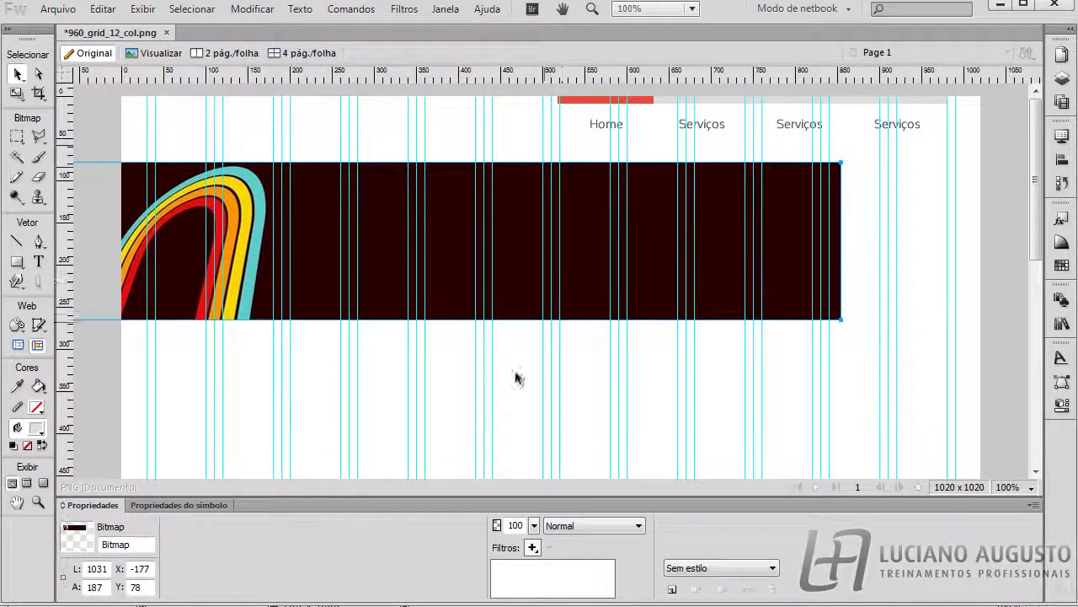
{"action": "left_click", "coordinate": [503, 452]}
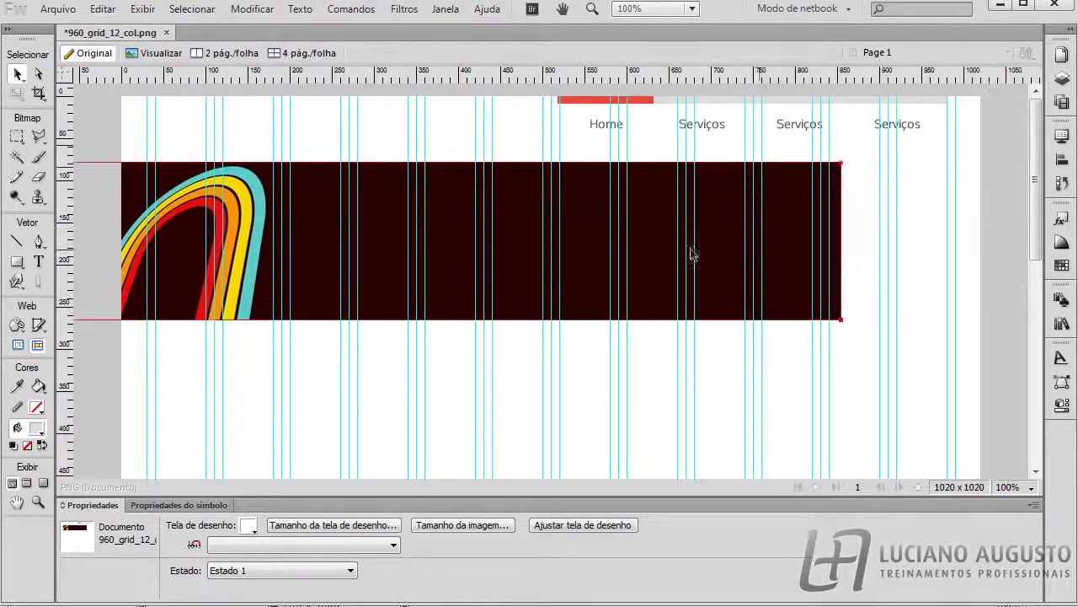
{"action": "left_click_drag", "start_coordinate": [780, 262], "coordinate": [932, 266]}
Step: Fill the bar above Home with the banner's stripe red, and replace it with the banner's dark background colour #280000
{"action": "left_click", "coordinate": [597, 100]}
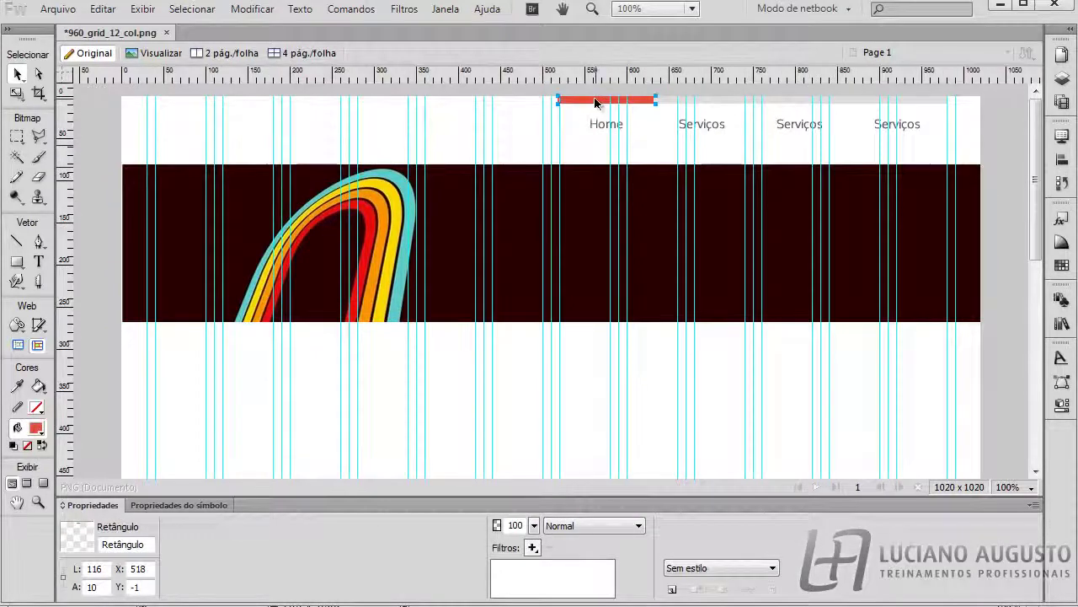
{"action": "left_click", "coordinate": [189, 525]}
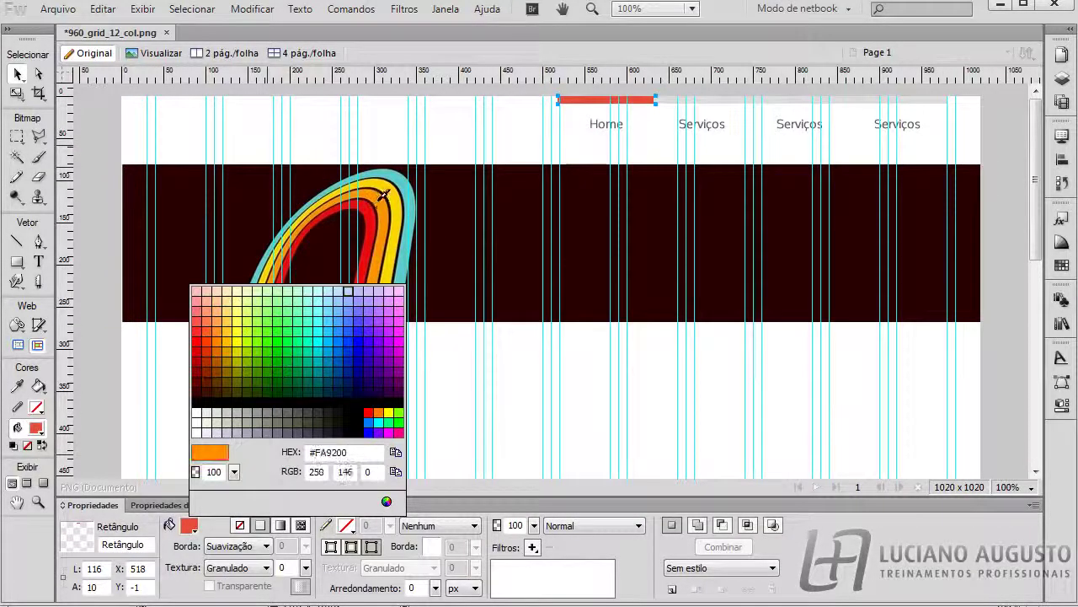
{"action": "left_click", "coordinate": [379, 208]}
{"action": "left_click", "coordinate": [190, 525]}
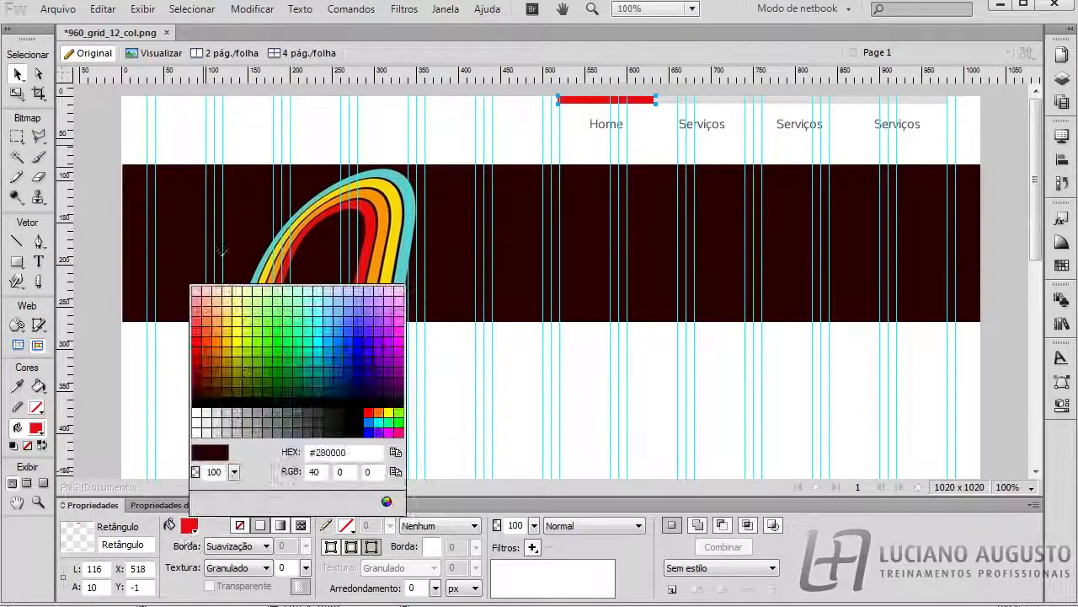
{"action": "left_click", "coordinate": [242, 191]}
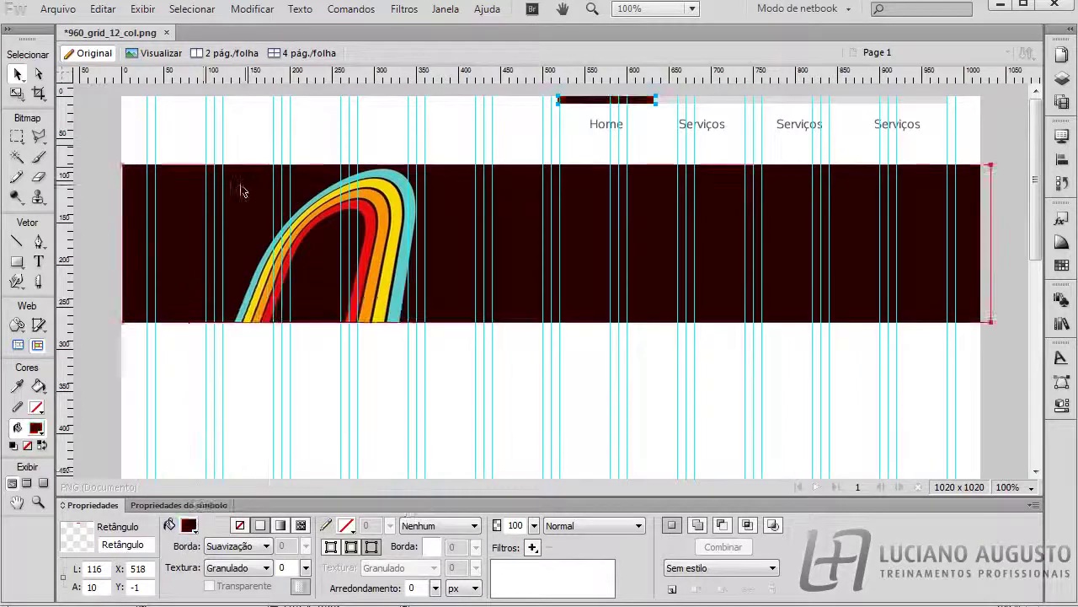
{"action": "left_click", "coordinate": [471, 157]}
Step: Fill the bar above the first Serviços with the banner's turquoise and the bar above the second with its yellow
{"action": "left_click", "coordinate": [749, 99]}
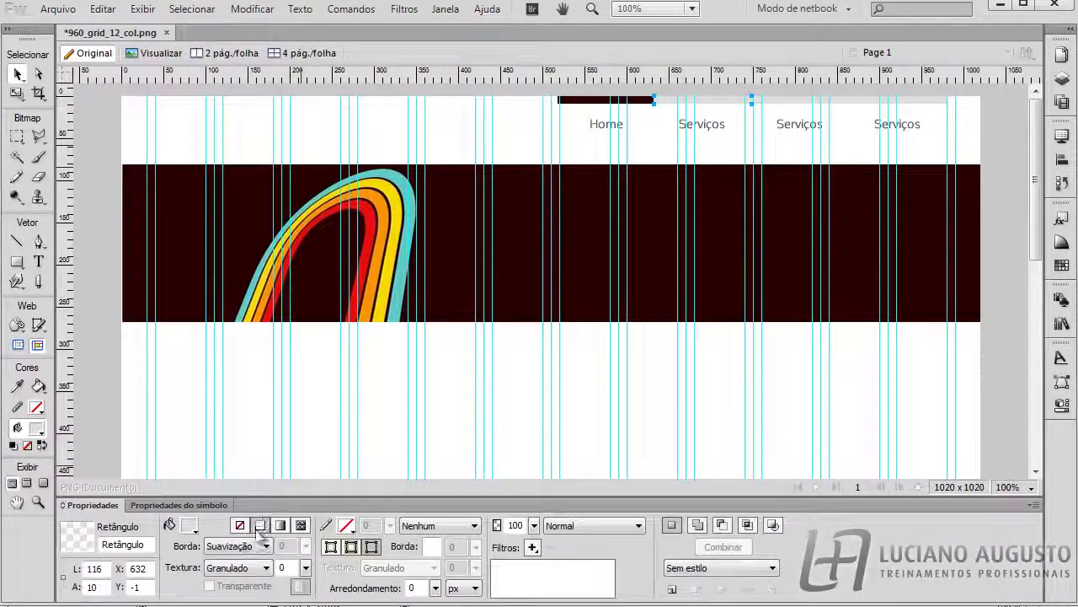
{"action": "left_click", "coordinate": [190, 525]}
{"action": "left_click", "coordinate": [409, 198]}
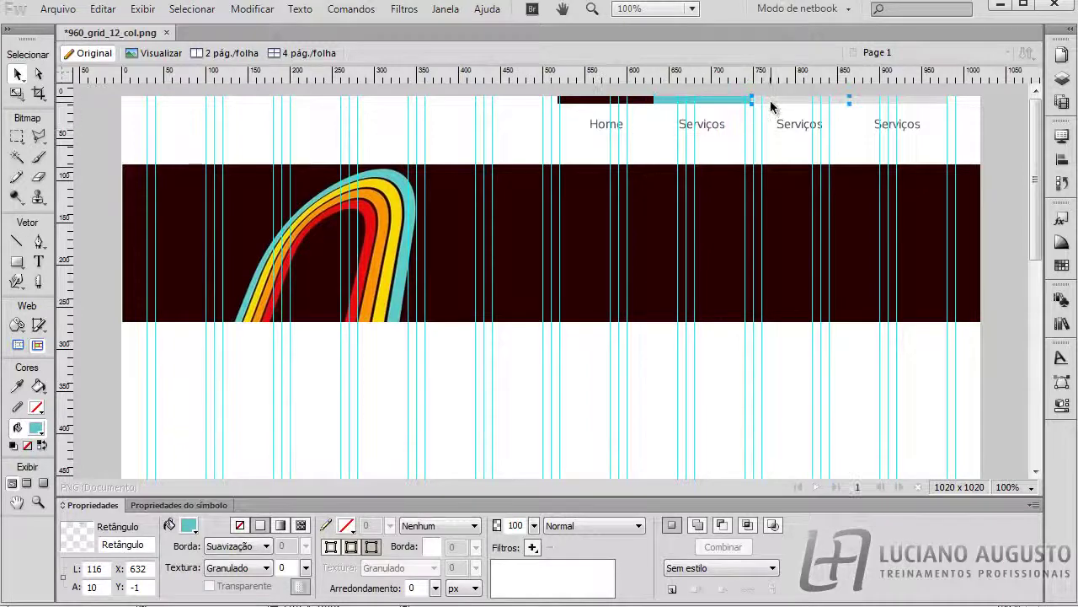
{"action": "left_click", "coordinate": [190, 525]}
{"action": "left_click", "coordinate": [396, 210]}
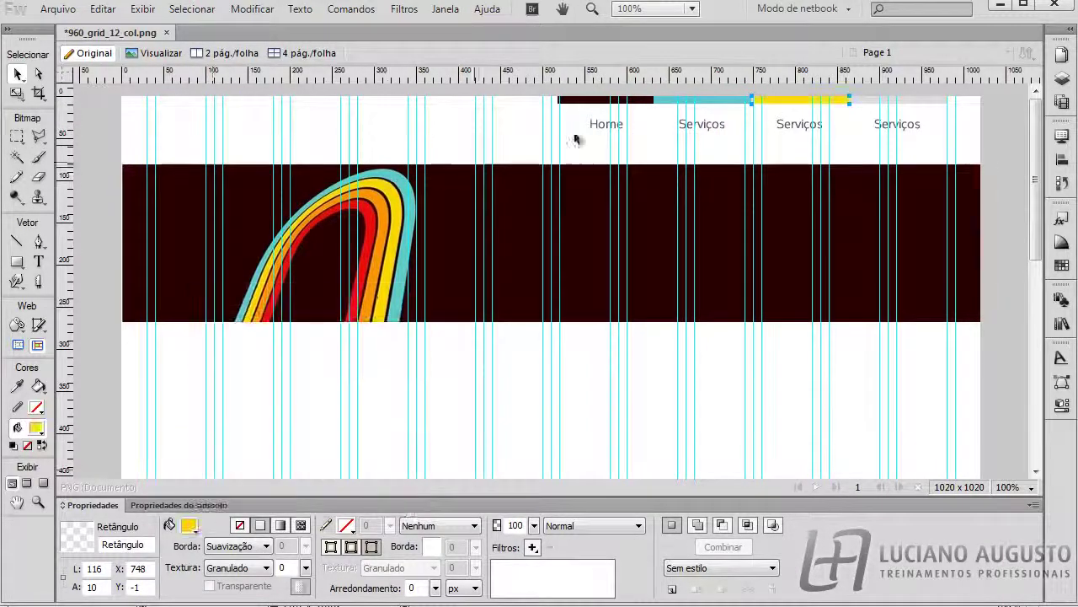
Step: Fill the bar above the last Serviços label with orange sampled from the banner's stripes and deselect it
{"action": "left_click", "coordinate": [867, 101]}
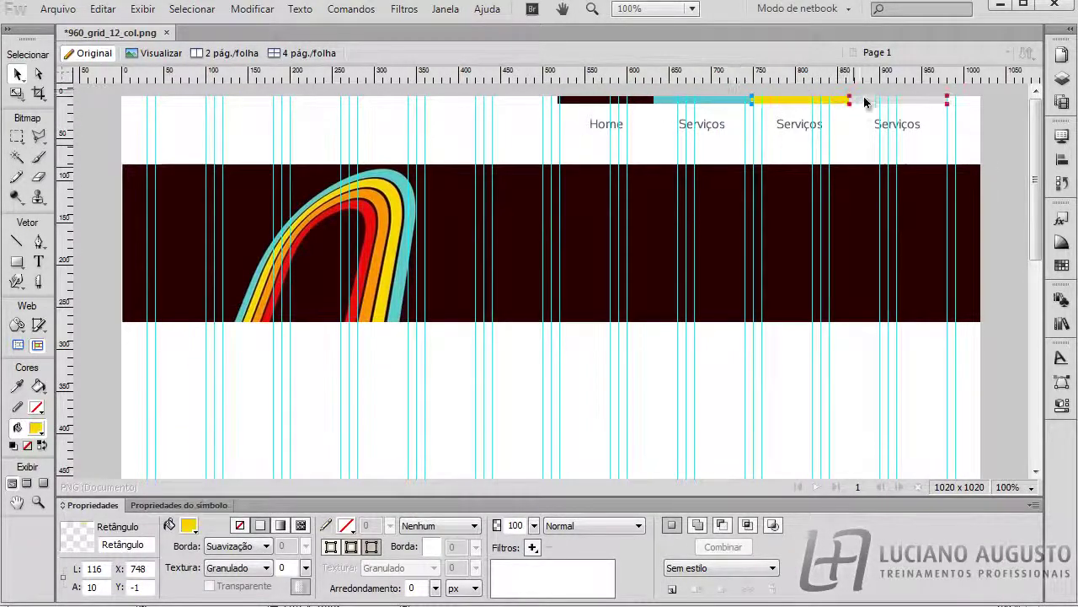
{"action": "left_click", "coordinate": [189, 525]}
{"action": "left_click", "coordinate": [371, 235]}
{"action": "left_click", "coordinate": [679, 361]}
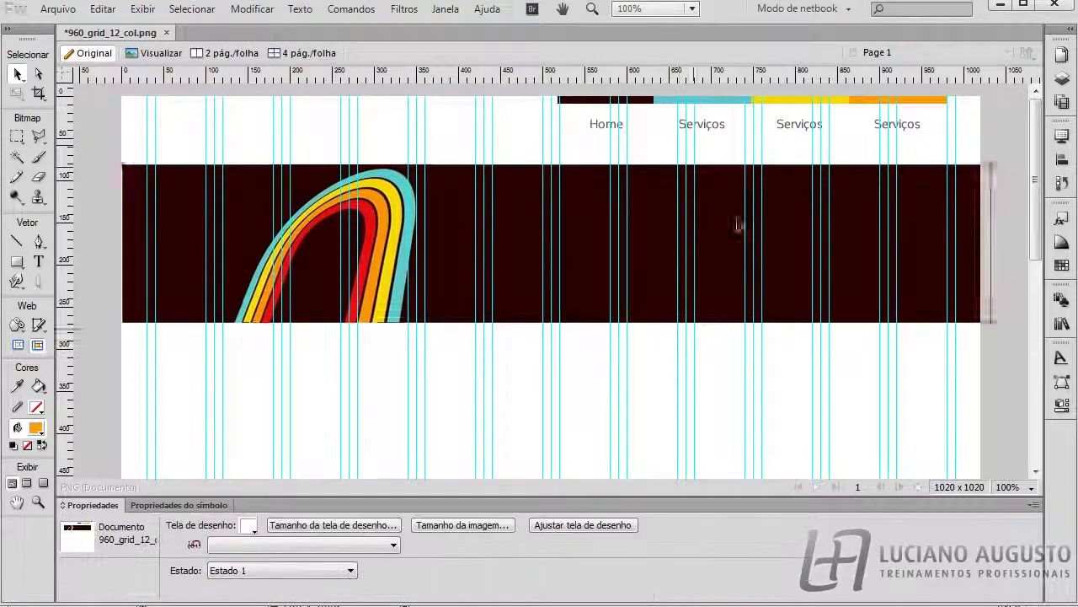
Step: Fill the bar above Home with a dark red sampled from the banner's innermost stripe
{"action": "left_click", "coordinate": [645, 99]}
{"action": "left_click", "coordinate": [188, 525]}
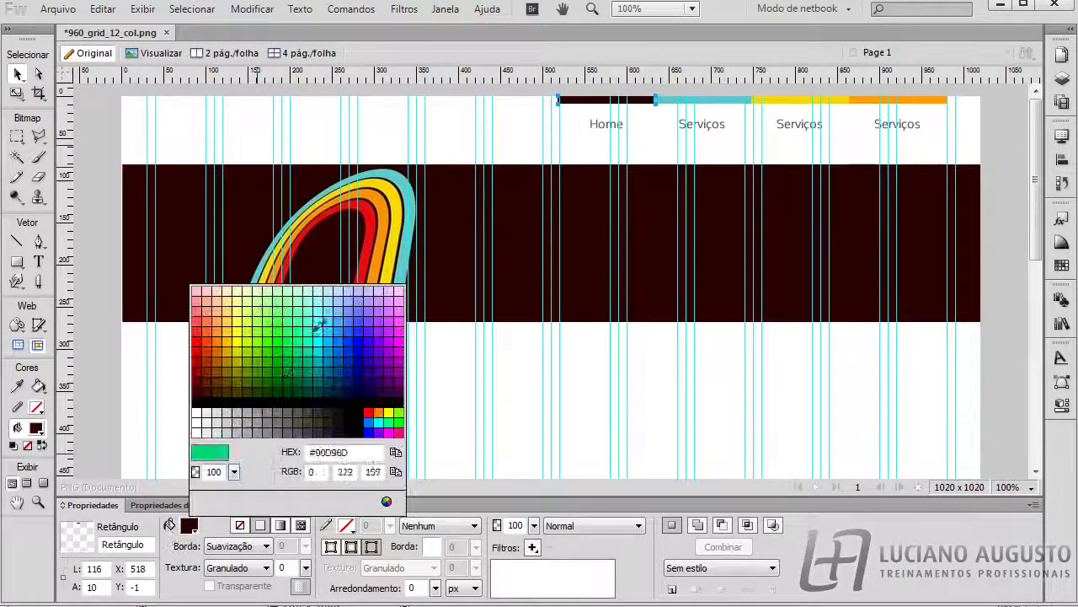
{"action": "left_click", "coordinate": [371, 215]}
{"action": "left_click", "coordinate": [506, 409]}
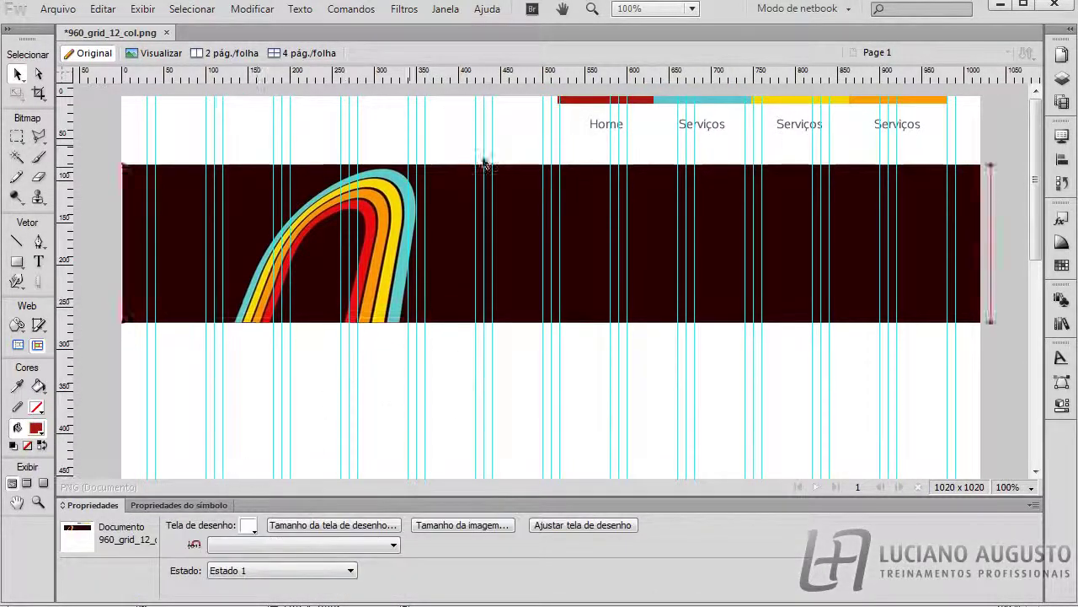
Step: Refill the bar above Home with the bright red sampled from the banner's stripes and deselect it
{"action": "left_click", "coordinate": [590, 100]}
{"action": "left_click", "coordinate": [188, 525]}
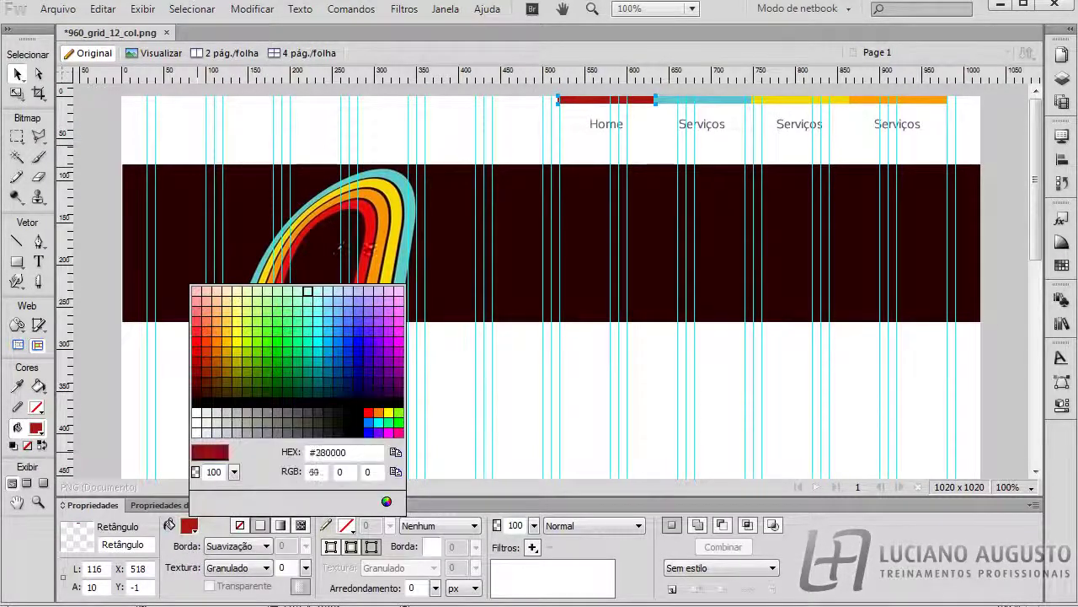
{"action": "left_click", "coordinate": [371, 243]}
{"action": "left_click", "coordinate": [585, 382]}
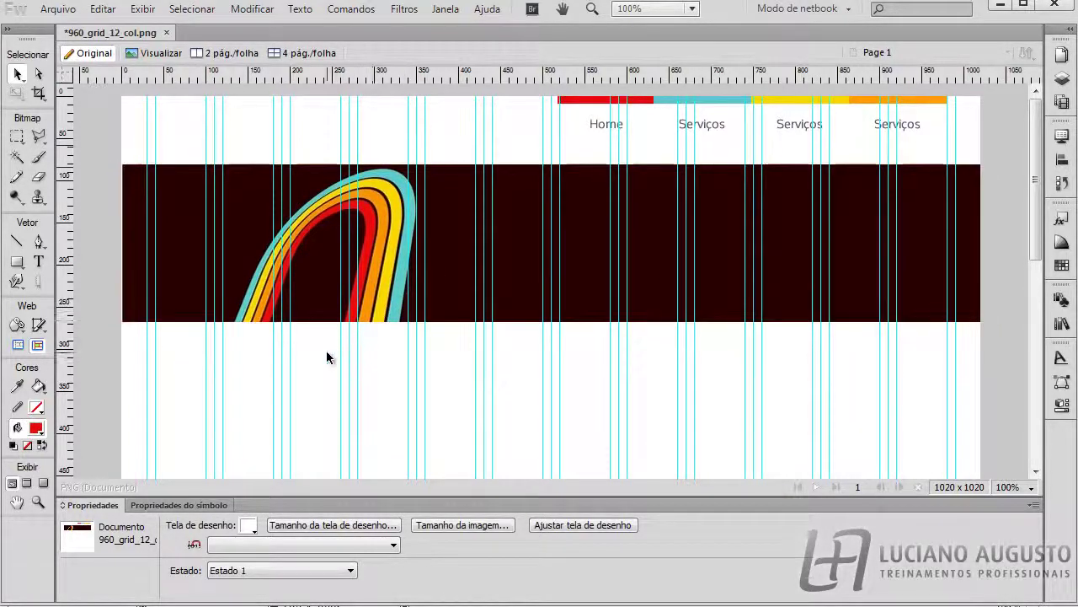
Step: Move the banner image slightly down and left to about X -5, Y 94, and deselect it
{"action": "left_click", "coordinate": [324, 313]}
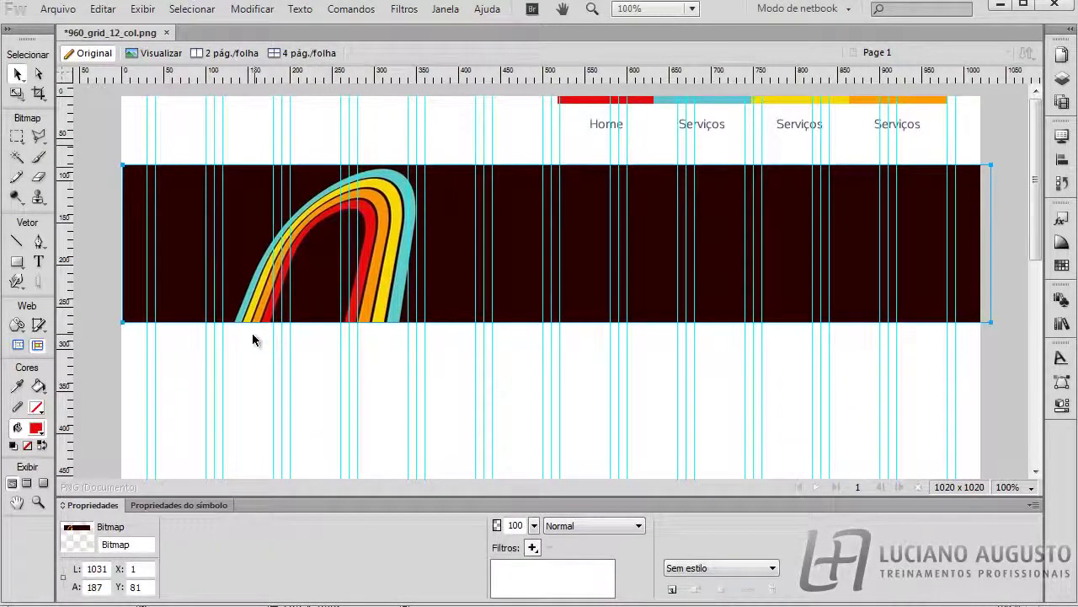
{"action": "left_click_drag", "start_coordinate": [708, 198], "coordinate": [700, 210]}
{"action": "left_click", "coordinate": [318, 370]}
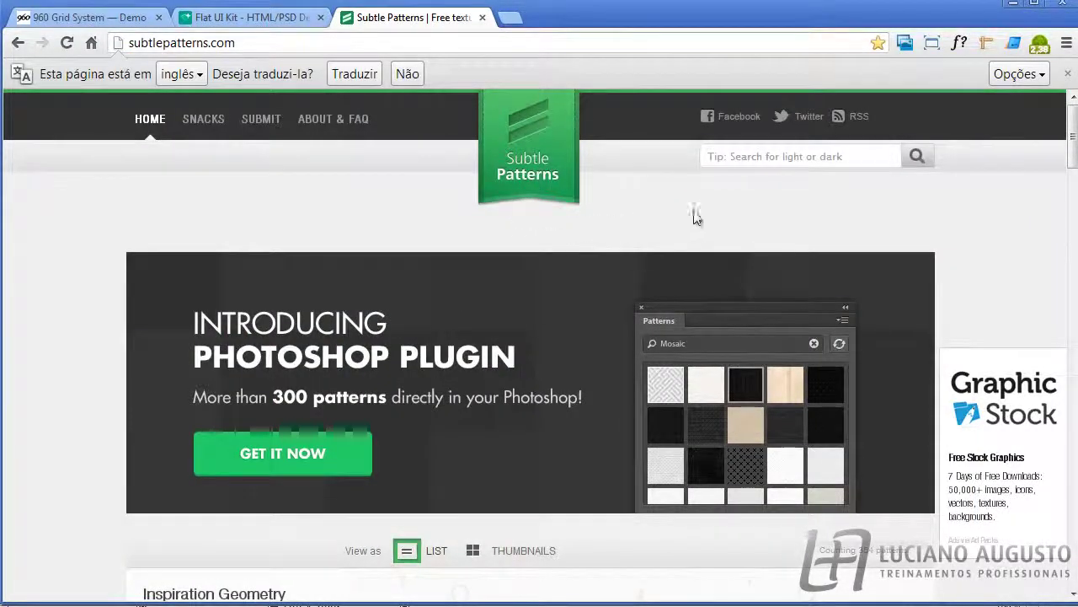
Step: Switch to the Subtle Patterns site in the browser, browse its patterns, and download the Brick wall pattern
{"action": "scroll", "coordinate": [635, 262], "scroll_direction": "down", "scroll_amount": 2}
{"action": "scroll", "coordinate": [604, 272], "scroll_direction": "down", "scroll_amount": 2}
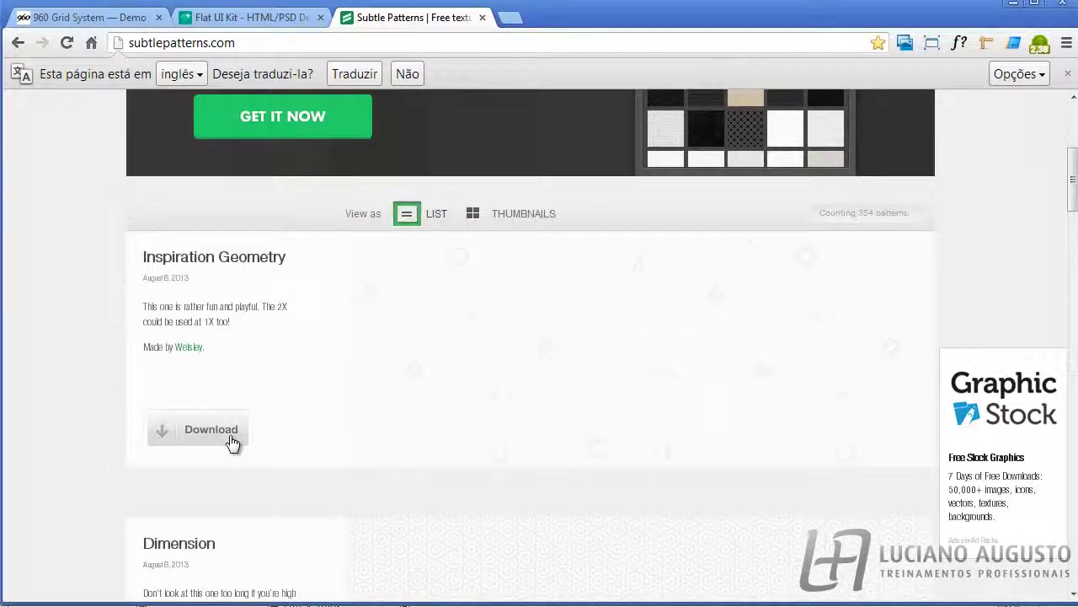
{"action": "scroll", "coordinate": [342, 365], "scroll_direction": "down", "scroll_amount": 1}
{"action": "scroll", "coordinate": [493, 333], "scroll_direction": "down", "scroll_amount": 3}
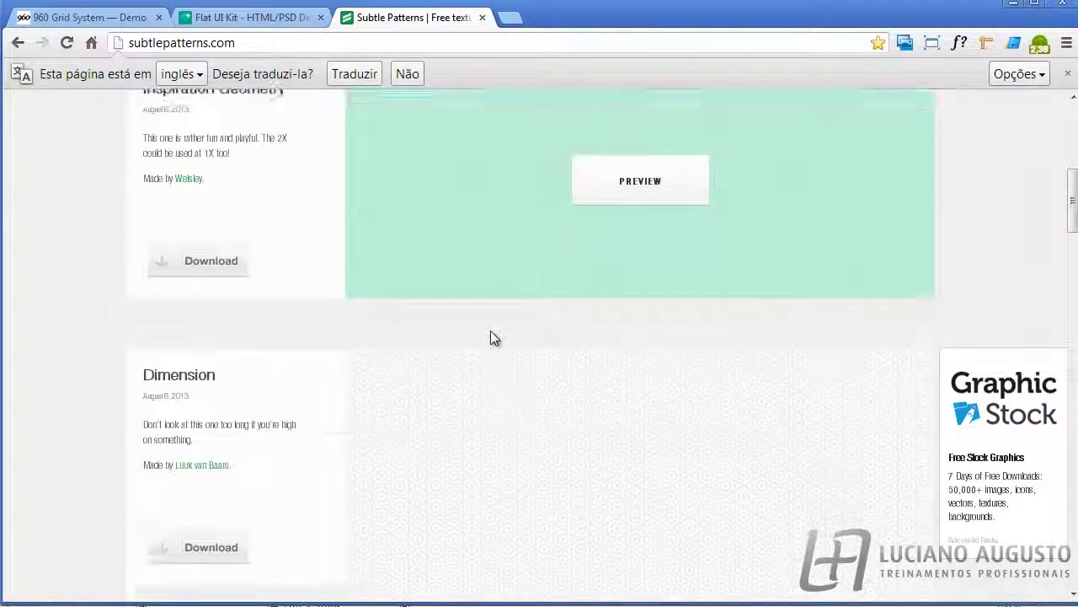
{"action": "scroll", "coordinate": [495, 336], "scroll_direction": "down", "scroll_amount": 3}
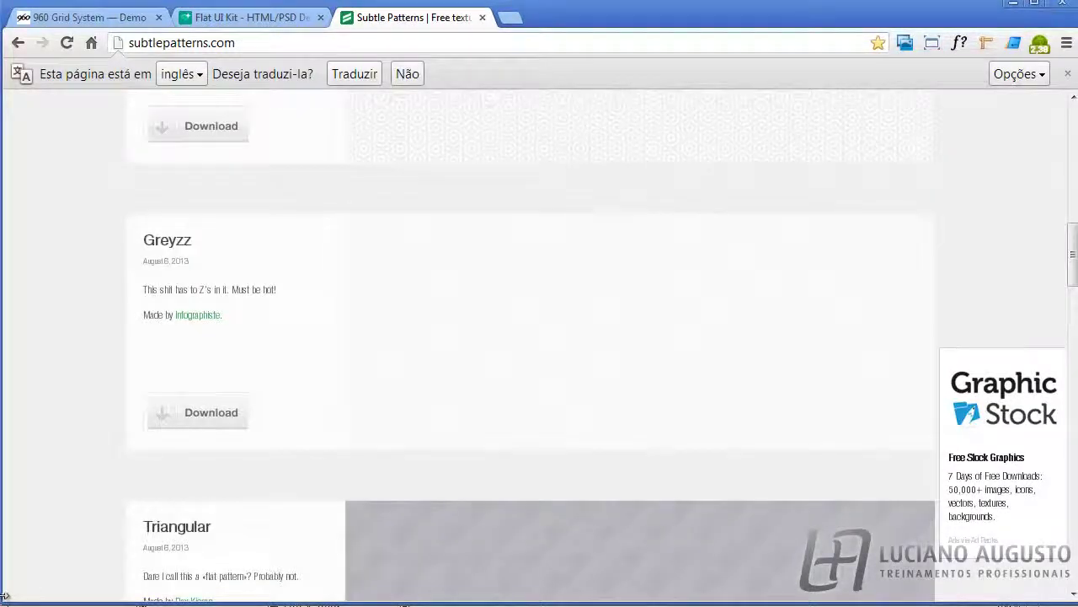
{"action": "scroll", "coordinate": [33, 523], "scroll_direction": "down", "scroll_amount": 2}
{"action": "scroll", "coordinate": [37, 520], "scroll_direction": "down", "scroll_amount": 9}
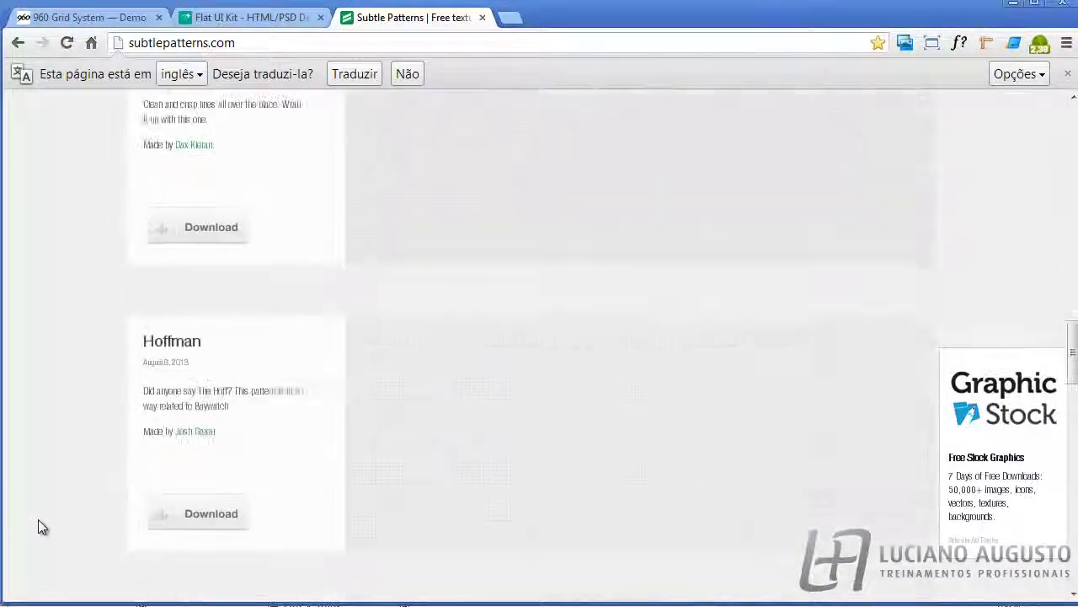
{"action": "scroll", "coordinate": [38, 519], "scroll_direction": "down", "scroll_amount": 6}
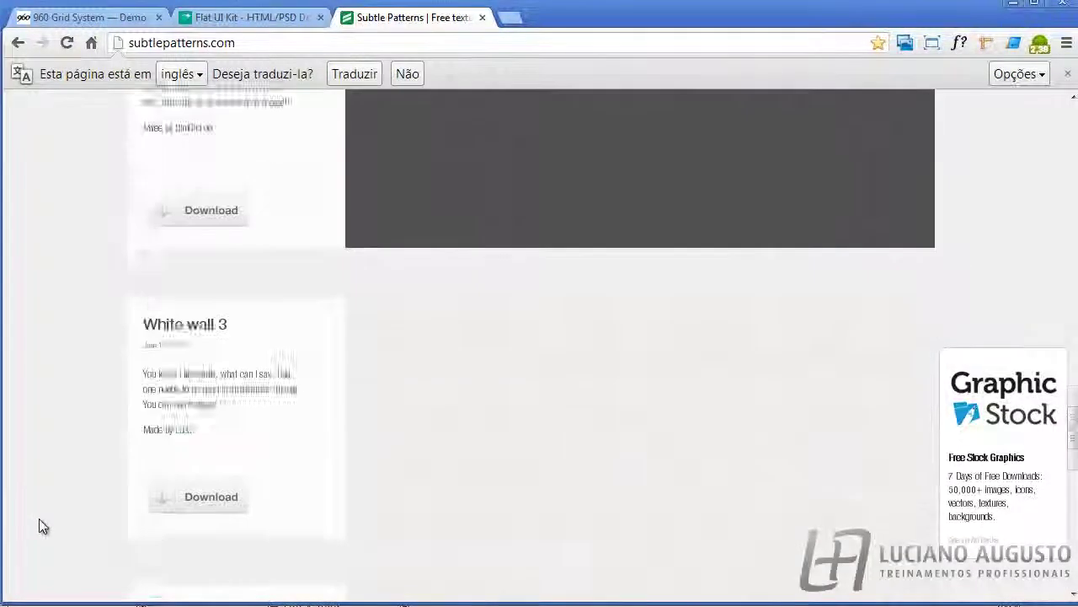
{"action": "scroll", "coordinate": [123, 470], "scroll_direction": "down", "scroll_amount": 5}
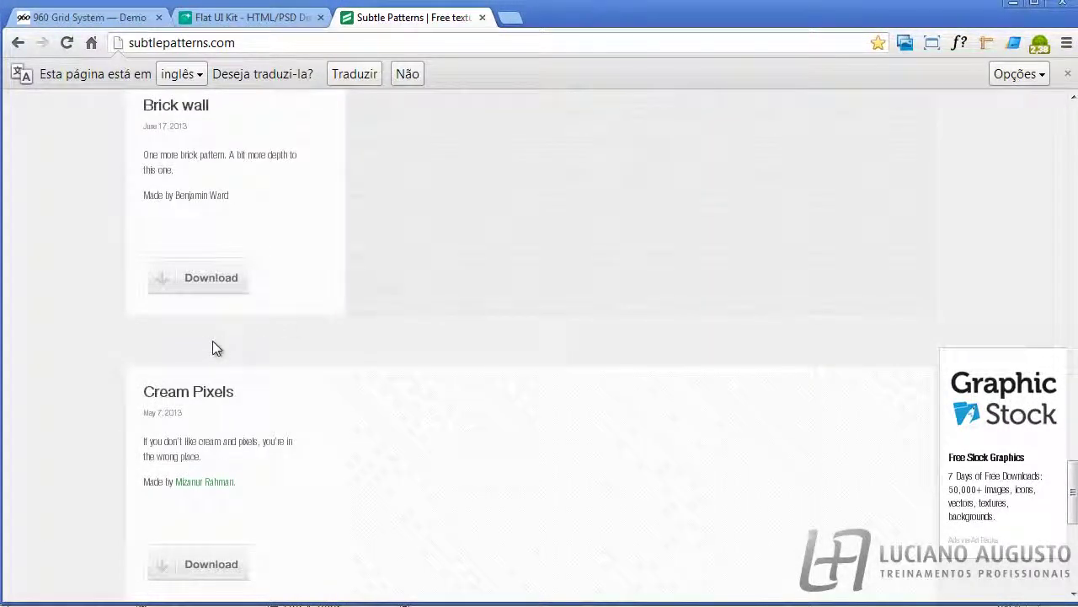
{"action": "mouse_move", "coordinate": [584, 228]}
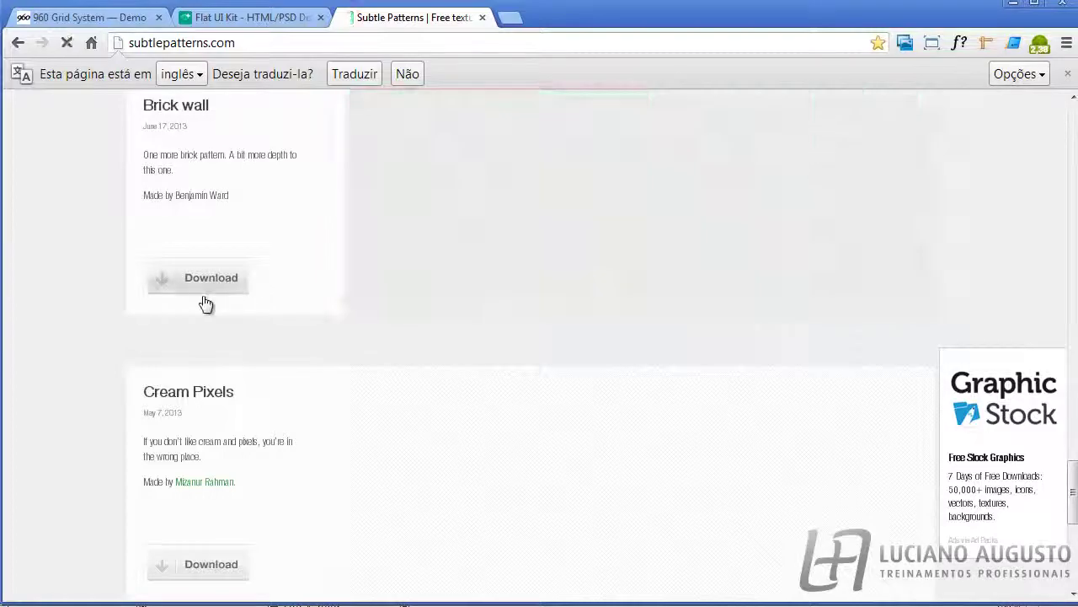
{"action": "left_click", "coordinate": [204, 291]}
{"action": "left_click", "coordinate": [417, 375]}
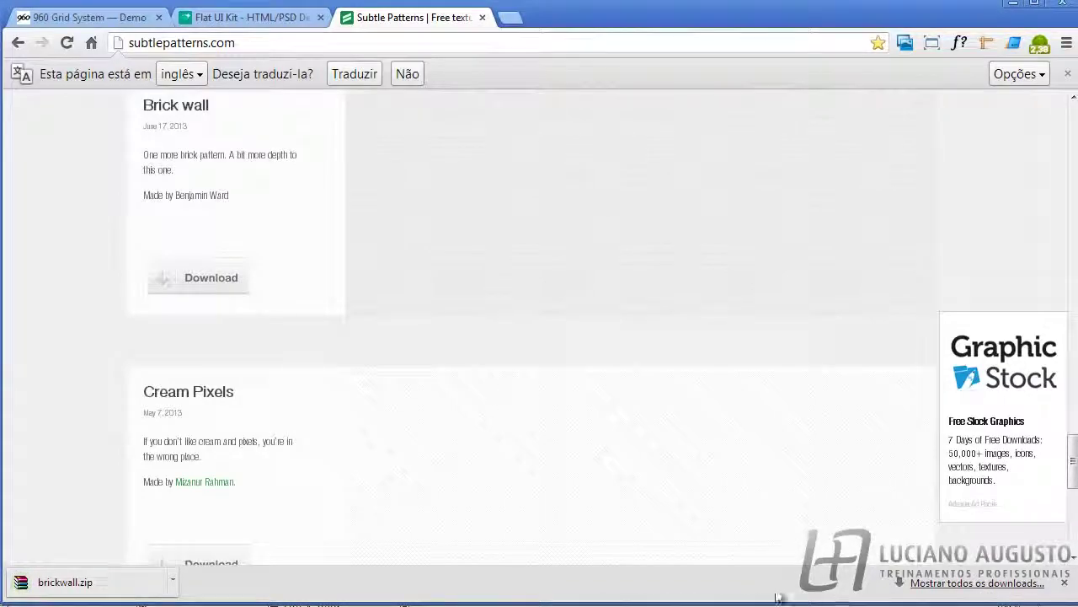
Step: Extract brickwall.png from the brickwall folder in the downloaded brickwall.zip to the desktop, and close the archive
{"action": "left_click", "coordinate": [80, 581]}
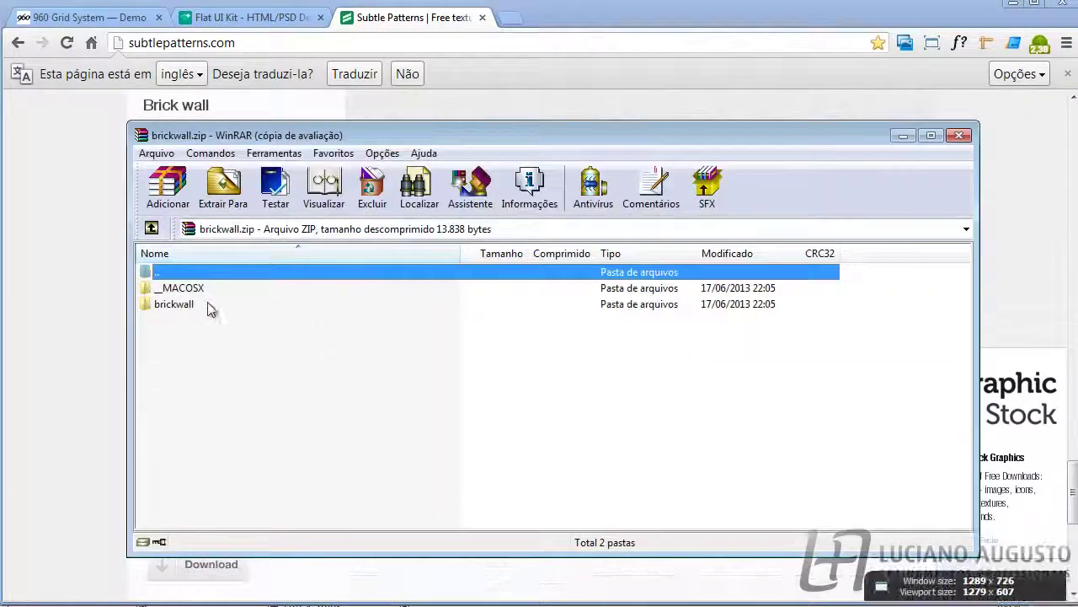
{"action": "double_click", "coordinate": [176, 308]}
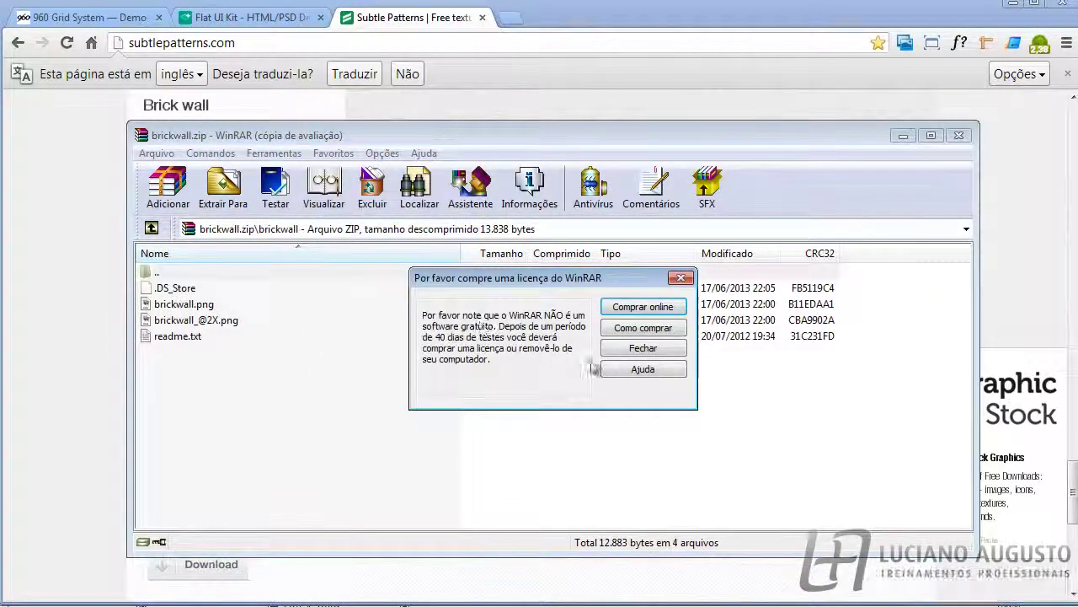
{"action": "left_click", "coordinate": [643, 348]}
{"action": "left_click", "coordinate": [197, 325]}
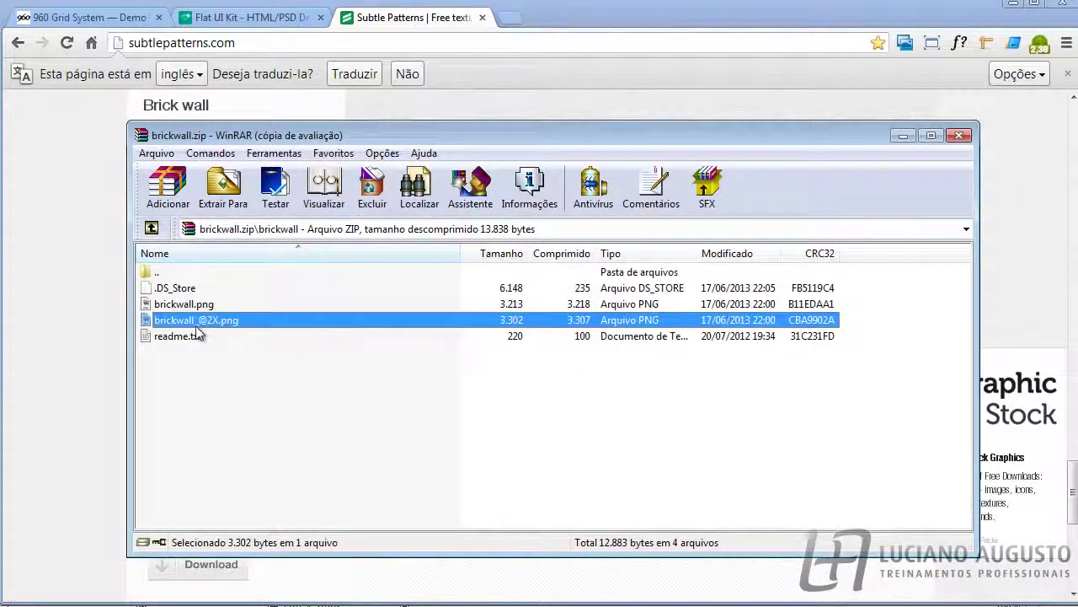
{"action": "left_click", "coordinate": [236, 305]}
{"action": "left_click", "coordinate": [223, 187]}
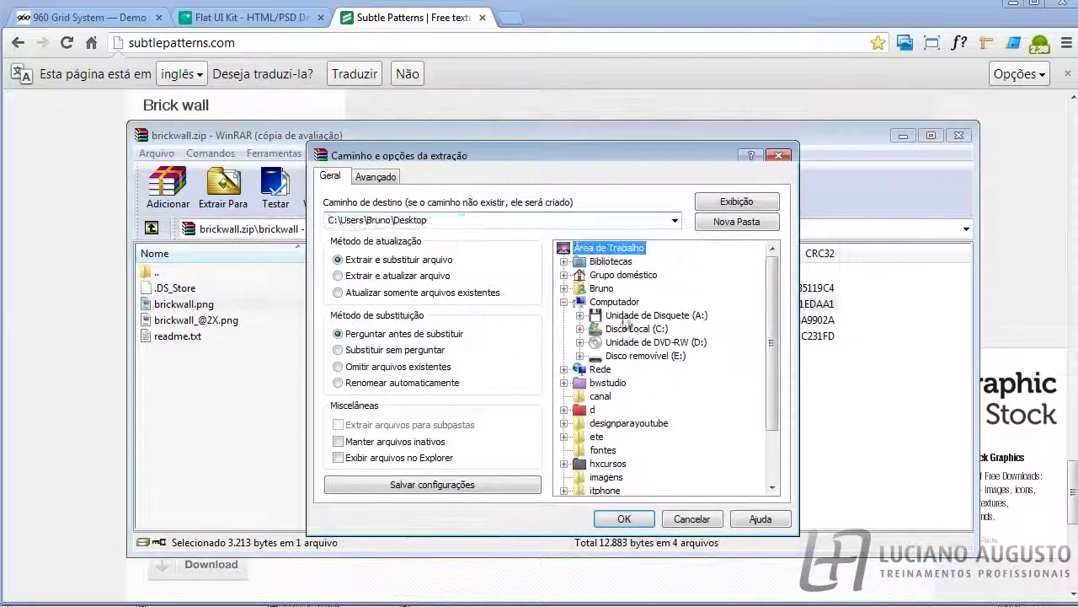
{"action": "left_click", "coordinate": [625, 518]}
{"action": "left_click", "coordinate": [959, 135]}
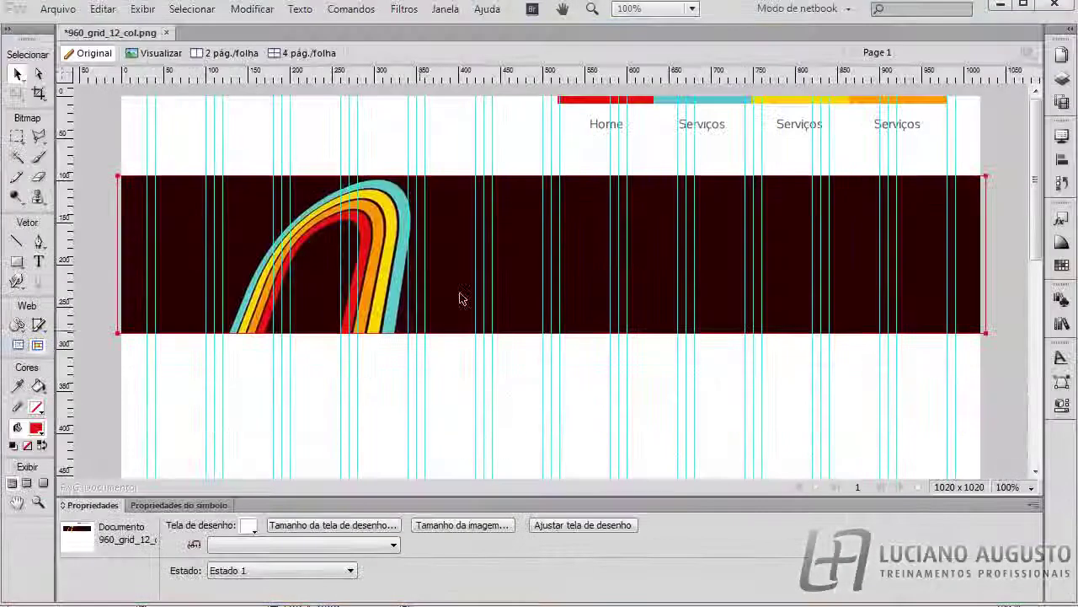
Step: Import brickwall.png from the desktop into the Fireworks page and place it over the banner's upper-left corner at X 0, Y 94
{"action": "key", "text": "ctrl+r"}
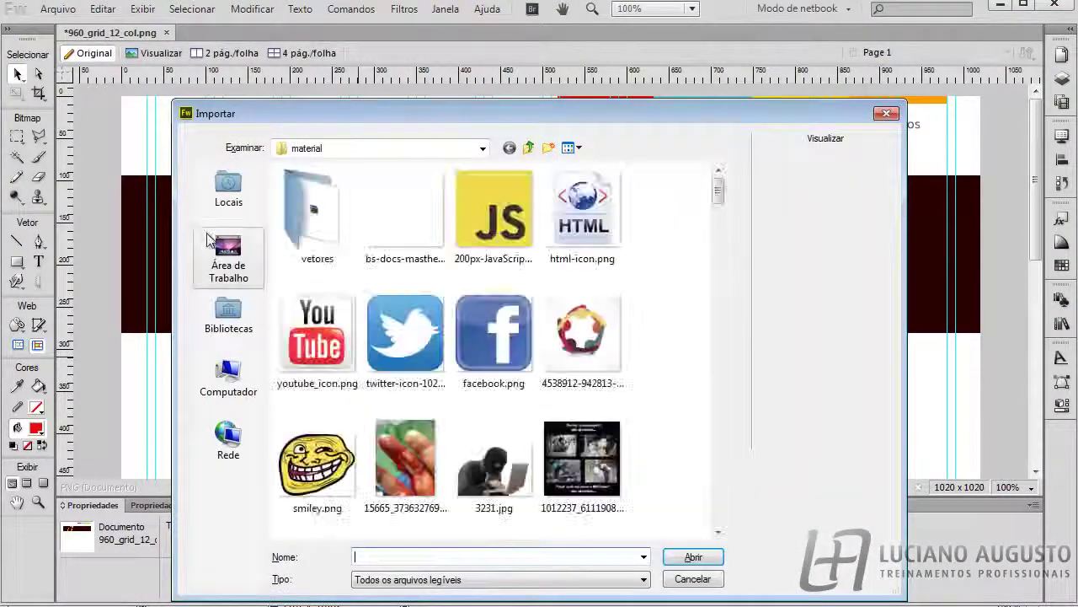
{"action": "left_click", "coordinate": [216, 243]}
{"action": "left_click", "coordinate": [424, 464]}
{"action": "scroll", "coordinate": [419, 466], "scroll_direction": "down", "scroll_amount": 3}
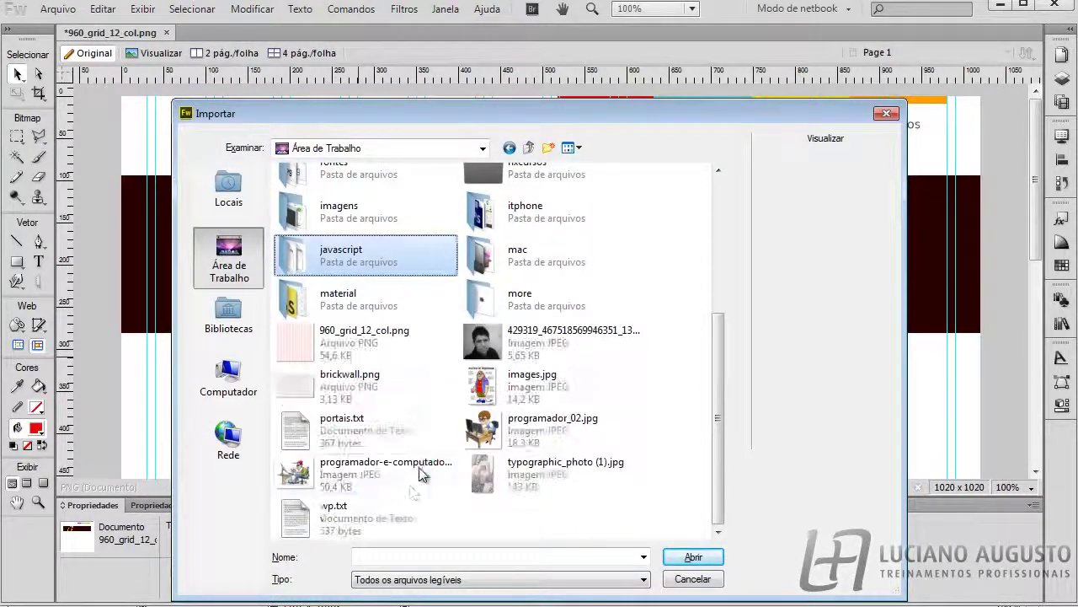
{"action": "double_click", "coordinate": [342, 395]}
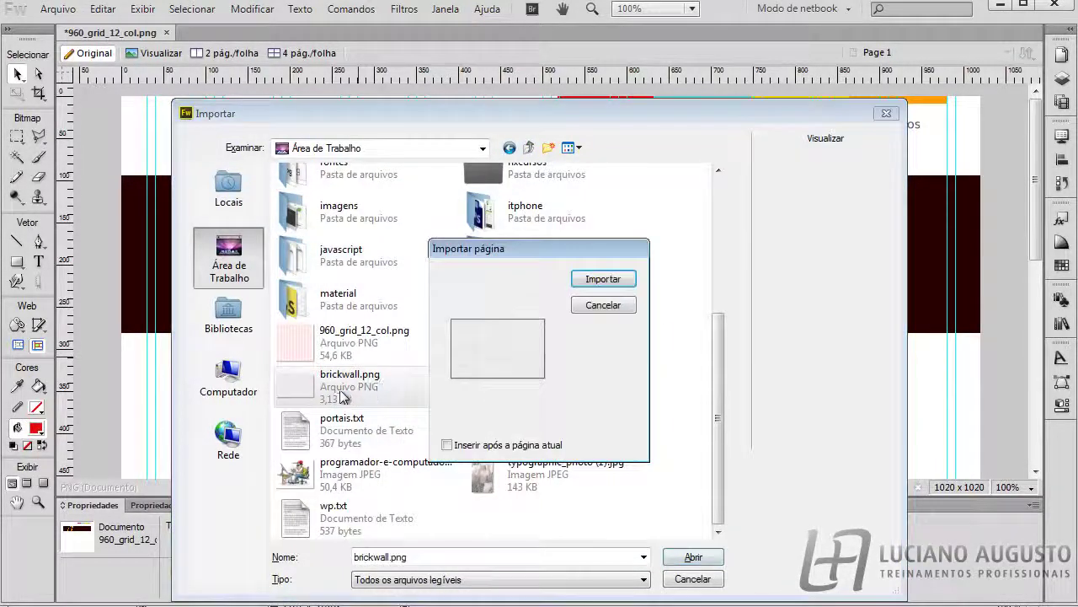
{"action": "left_click", "coordinate": [604, 279]}
{"action": "left_click", "coordinate": [183, 183]}
{"action": "left_click_drag", "start_coordinate": [220, 219], "coordinate": [163, 221]}
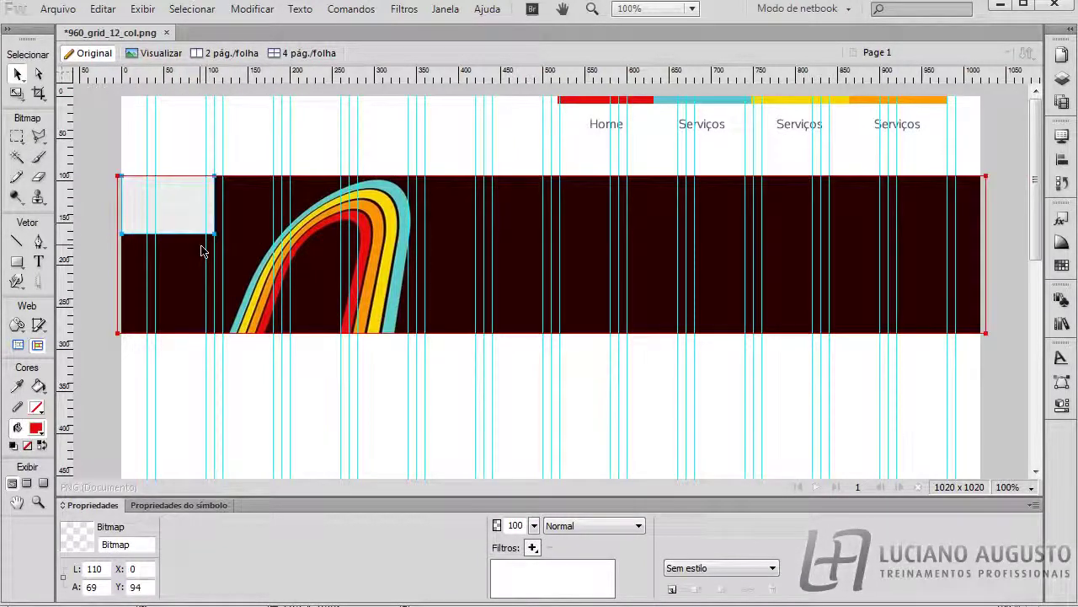
Step: Lower the brick texture's opacity to 61 and nudge it up to Y 93
{"action": "left_click_drag", "start_coordinate": [533, 525], "coordinate": [540, 556]}
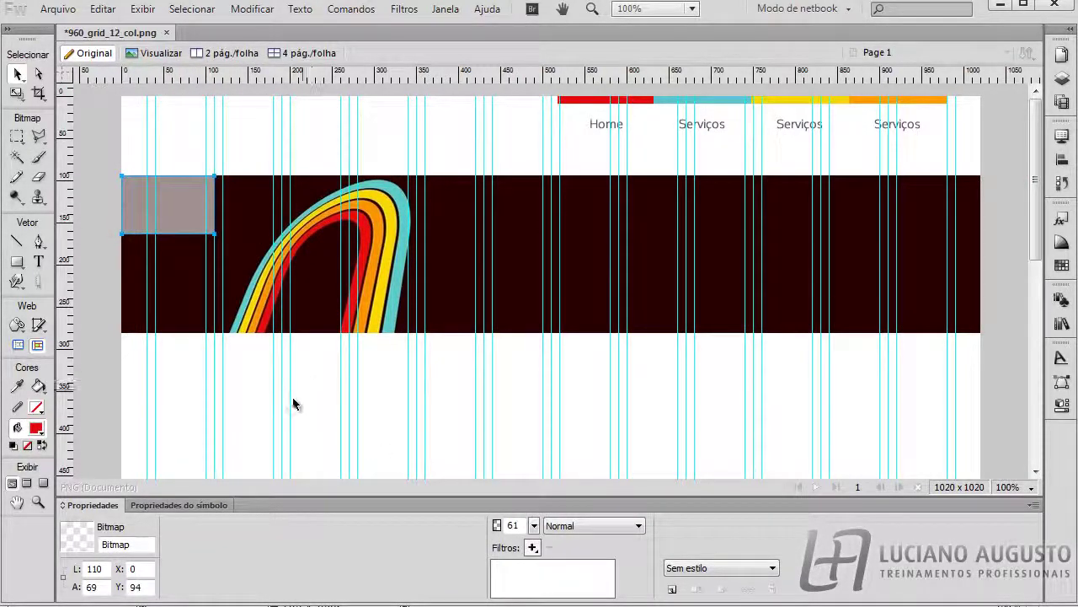
{"action": "left_click", "coordinate": [188, 234]}
{"action": "left_click", "coordinate": [186, 237]}
{"action": "key", "text": "ctrl+equal"}
{"action": "key", "text": "ctrl+equal"}
{"action": "key", "text": "ctrl+equal"}
{"action": "key", "text": "ctrl+equal"}
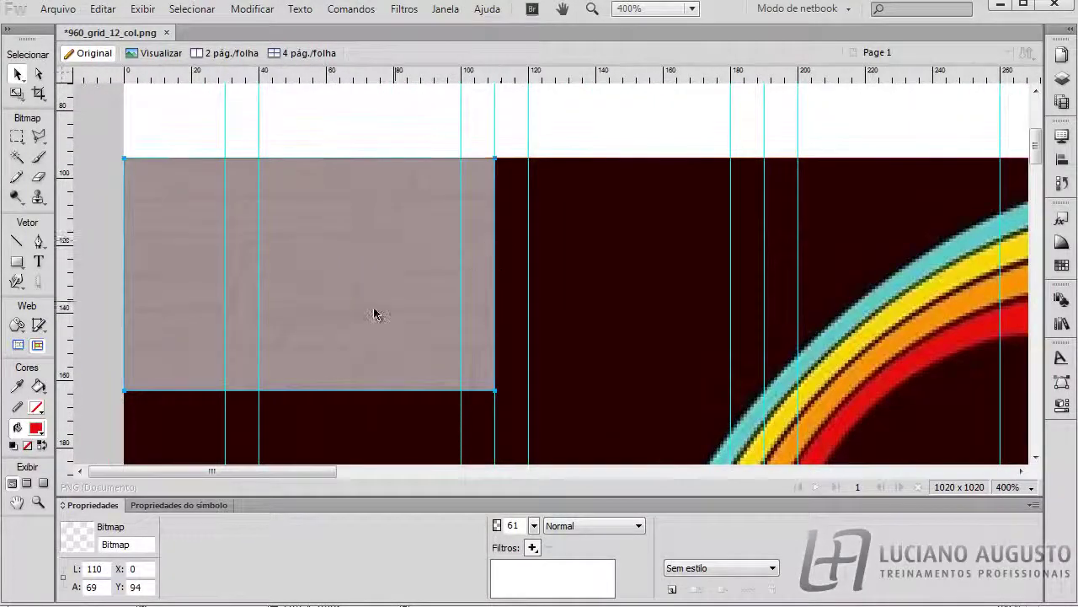
{"action": "mouse_move", "coordinate": [378, 313]}
{"action": "left_mouse_down"}
{"action": "mouse_move", "coordinate": [440, 320]}
{"action": "mouse_move", "coordinate": [378, 306]}
{"action": "left_mouse_up"}
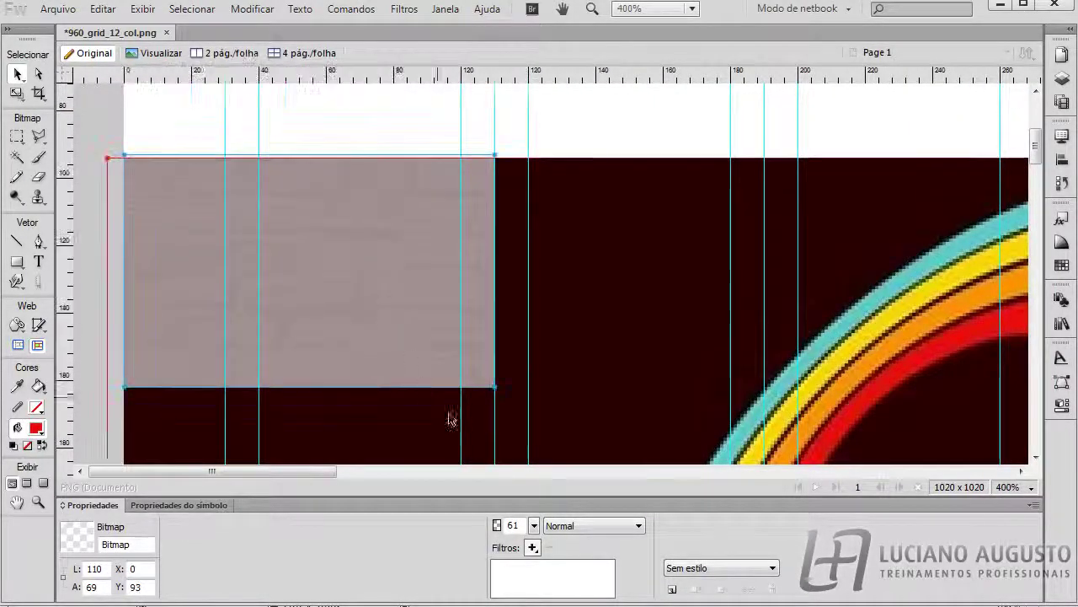
Step: Try the Multiplicar blend mode on the brick texture and raise its opacity to 100
{"action": "left_click", "coordinate": [595, 527]}
{"action": "left_click", "coordinate": [596, 530]}
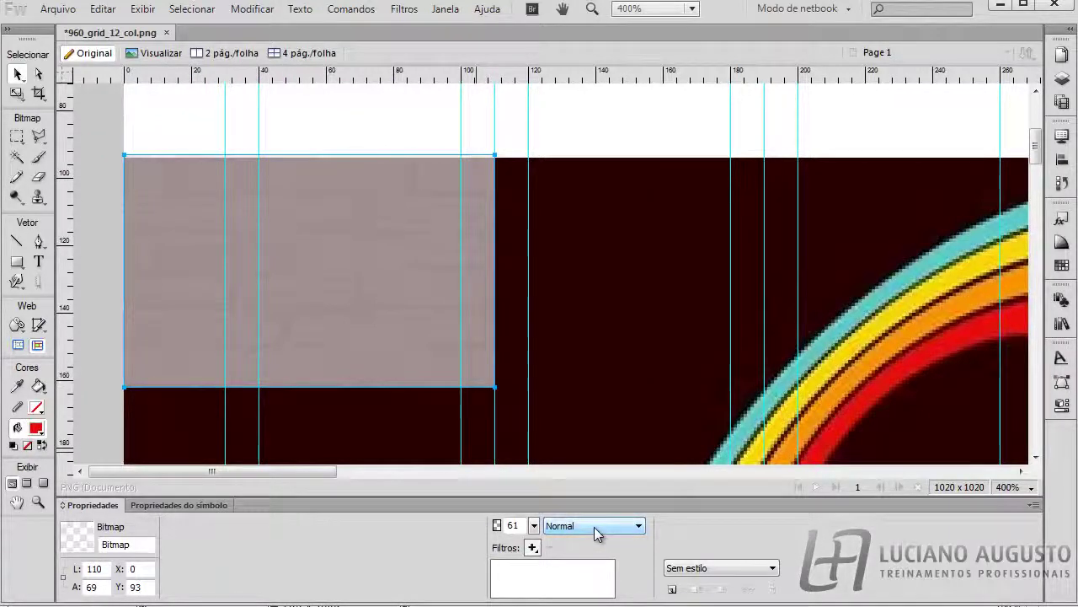
{"action": "left_click", "coordinate": [595, 530]}
{"action": "left_click", "coordinate": [595, 530]}
{"action": "left_click", "coordinate": [594, 530]}
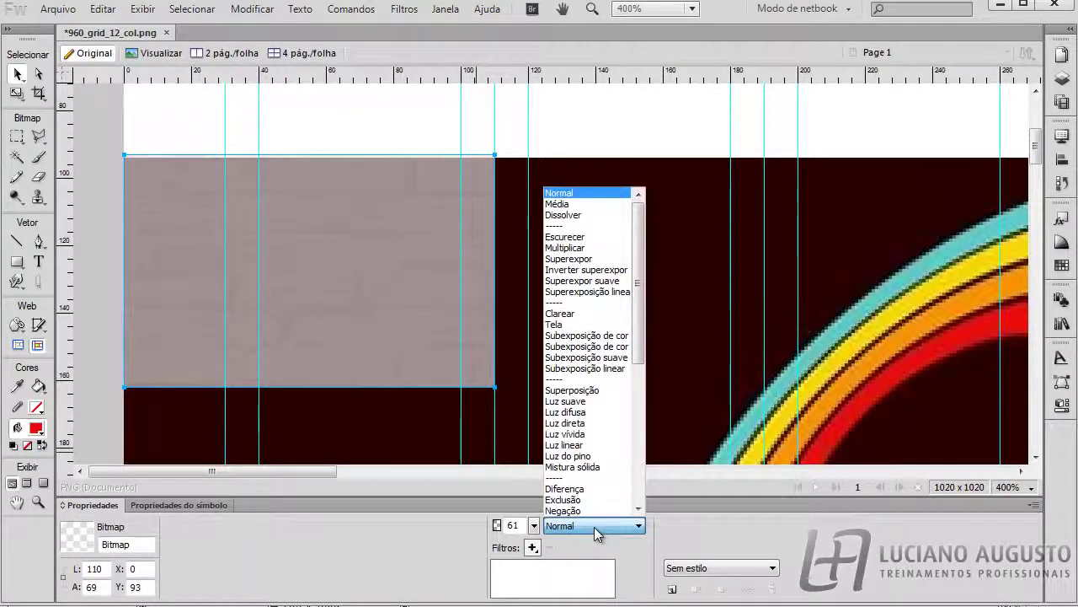
{"action": "left_click", "coordinate": [594, 527]}
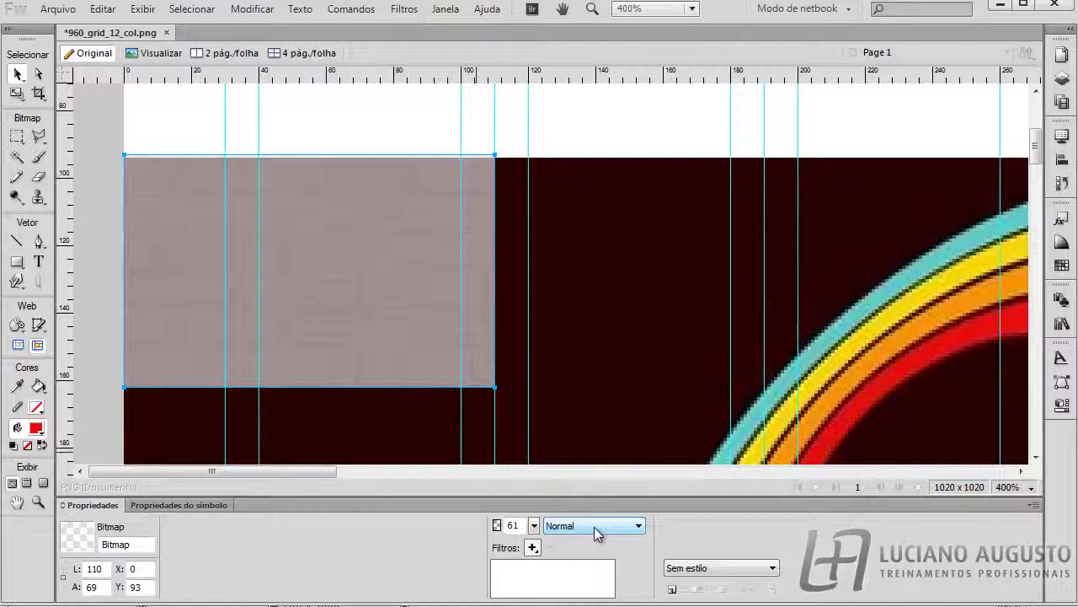
{"action": "left_click", "coordinate": [594, 527]}
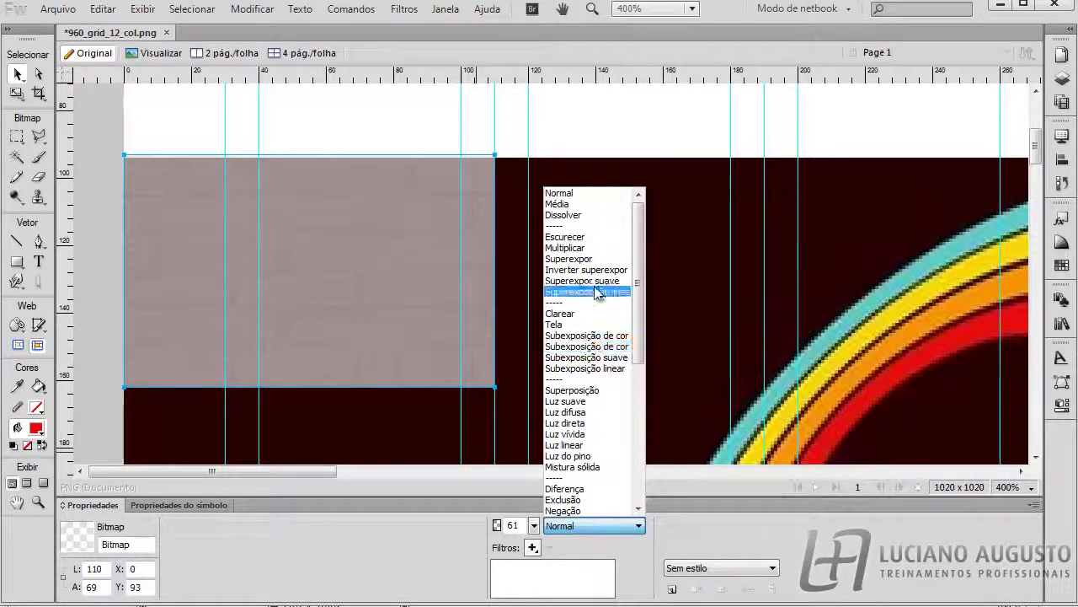
{"action": "left_click", "coordinate": [596, 248]}
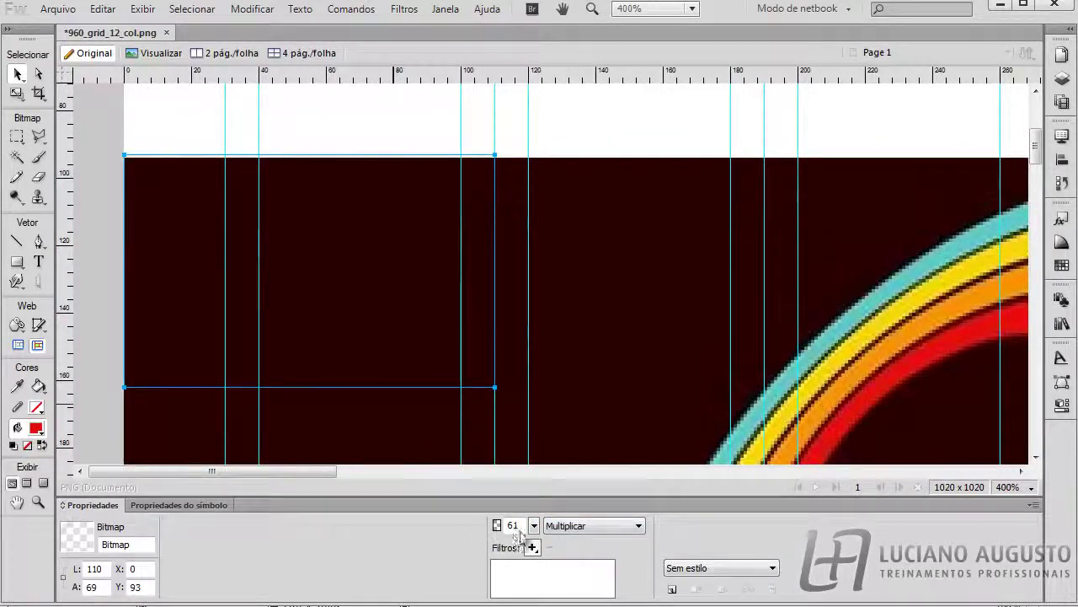
{"action": "left_click_drag", "start_coordinate": [533, 525], "coordinate": [537, 471]}
Step: Try the Superexpor blend mode on the brick texture, and change it to Inverter superexpor
{"action": "left_click", "coordinate": [585, 528]}
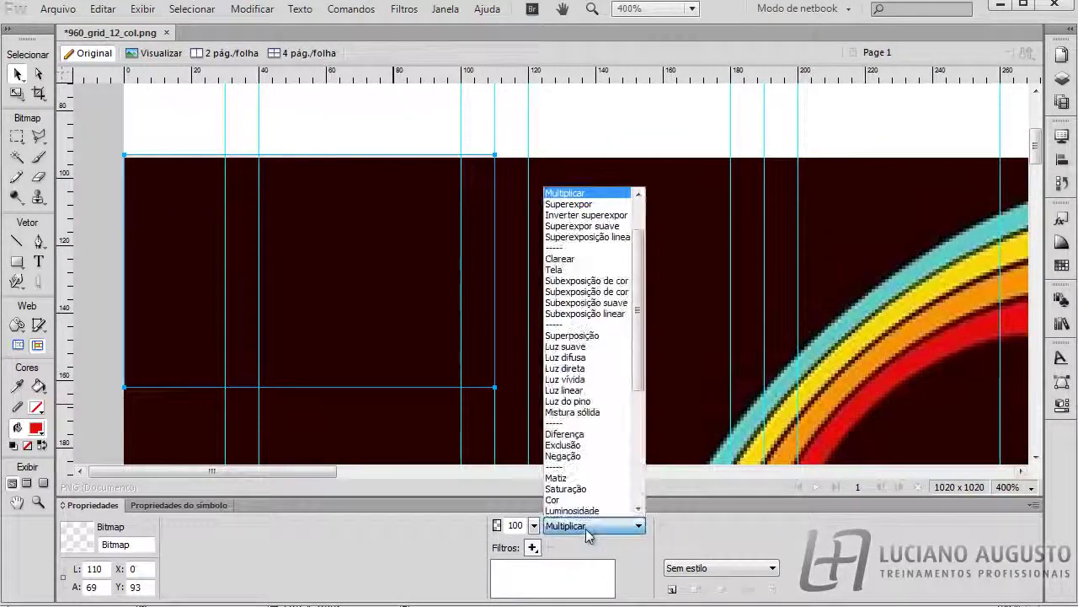
{"action": "left_click", "coordinate": [625, 205]}
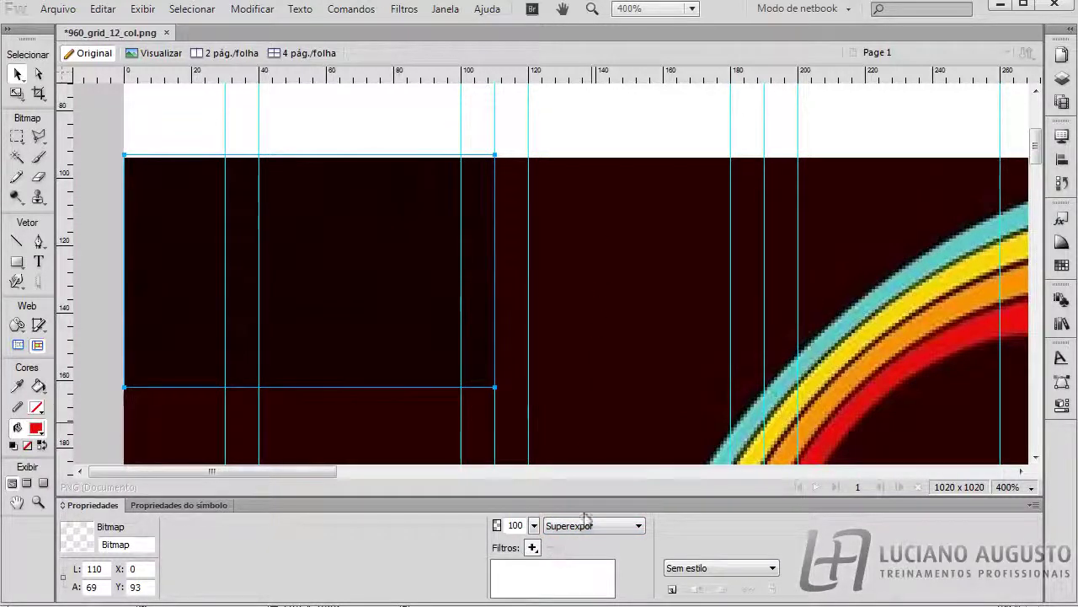
{"action": "scroll", "coordinate": [583, 525], "scroll_direction": "down", "scroll_amount": 2}
{"action": "scroll", "coordinate": [583, 526], "scroll_direction": "up", "scroll_amount": 1}
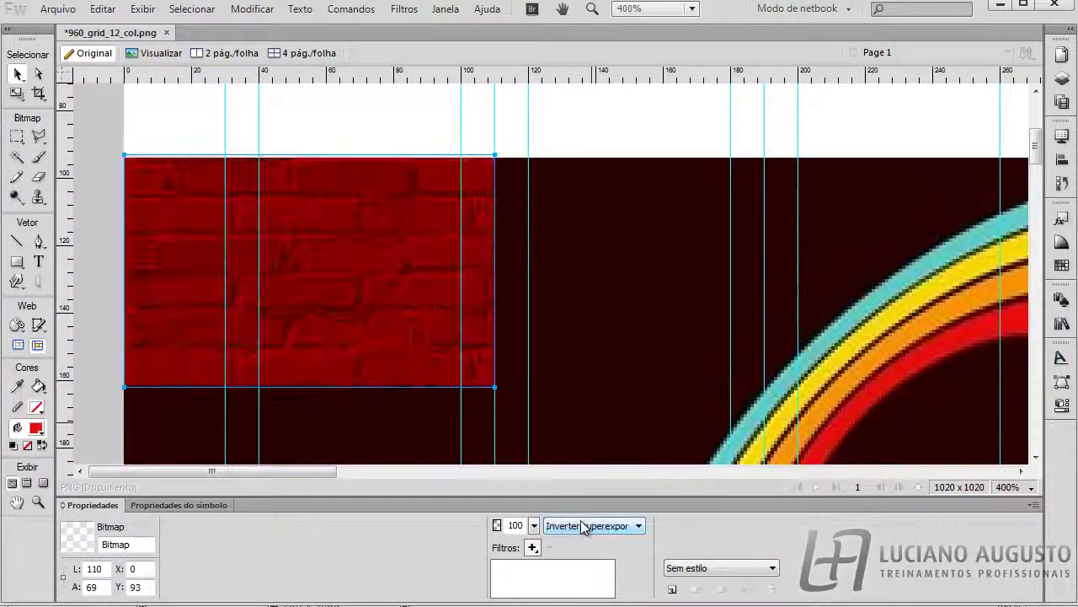
{"action": "left_click", "coordinate": [640, 412]}
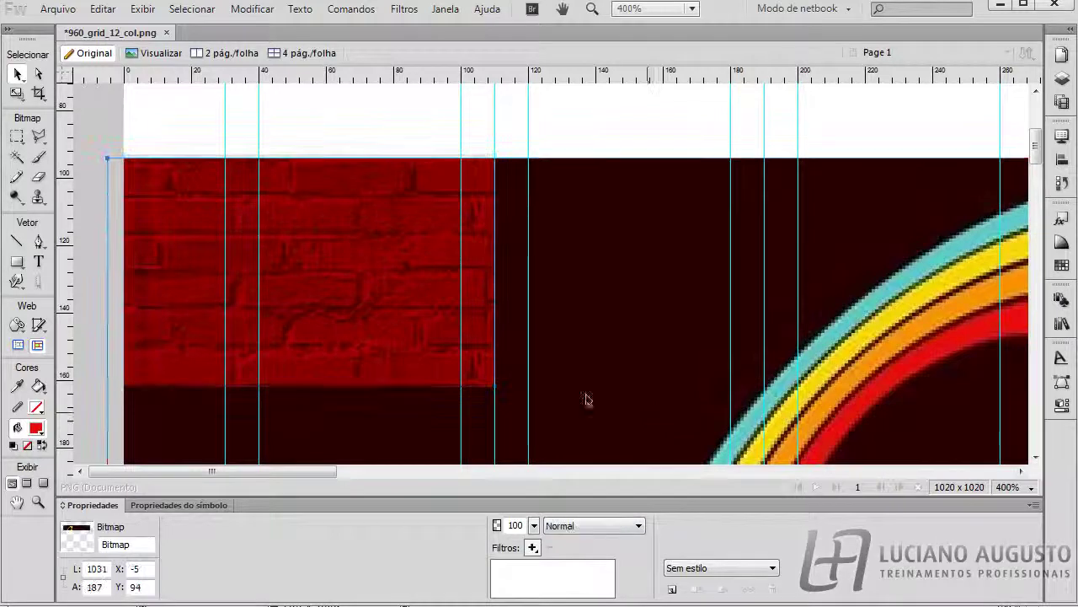
Step: Move the brick texture off the banner to the blank area of the page beneath it, at X 367, Y 357
{"action": "left_click", "coordinate": [399, 351]}
{"action": "key", "text": "ctrl+minus"}
{"action": "key", "text": "ctrl+minus"}
{"action": "key", "text": "ctrl+minus"}
{"action": "key", "text": "ctrl+minus"}
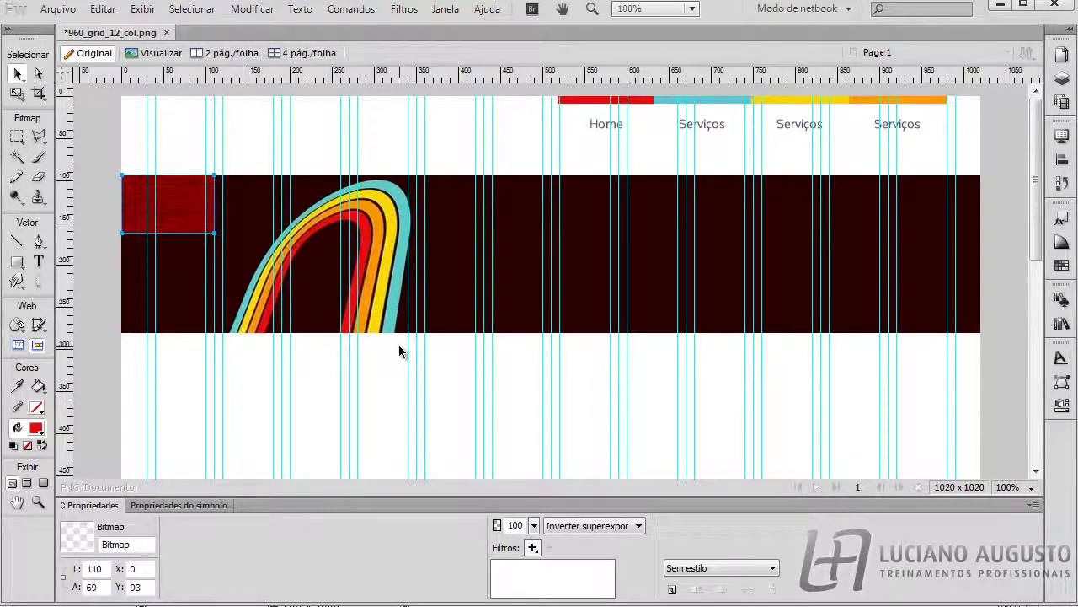
{"action": "left_click_drag", "start_coordinate": [182, 214], "coordinate": [493, 438]}
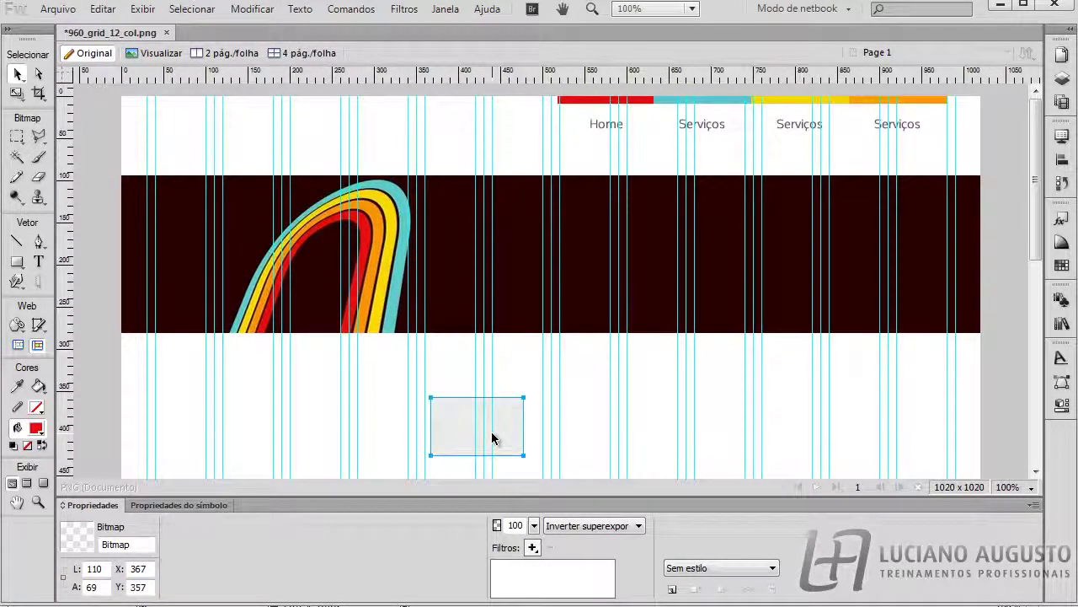
Step: Try placing a copy of the brick texture in a new 110 x 69 document, and close that document without saving
{"action": "key", "text": "ctrl+n"}
{"action": "key", "text": "Return"}
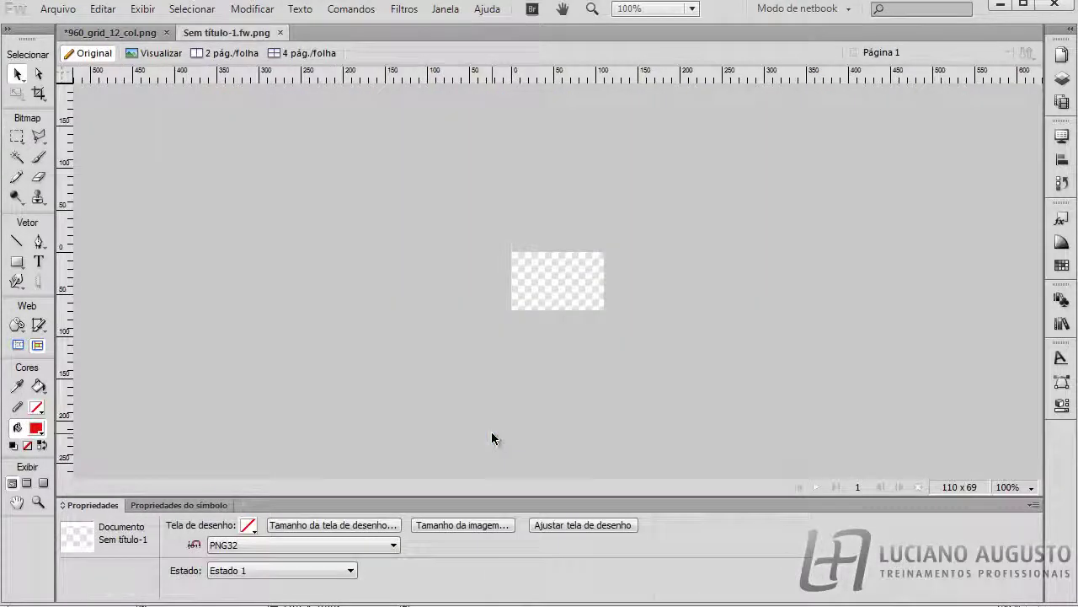
{"action": "key", "text": "ctrl+v"}
{"action": "right_click", "coordinate": [494, 433]}
{"action": "left_click", "coordinate": [394, 372]}
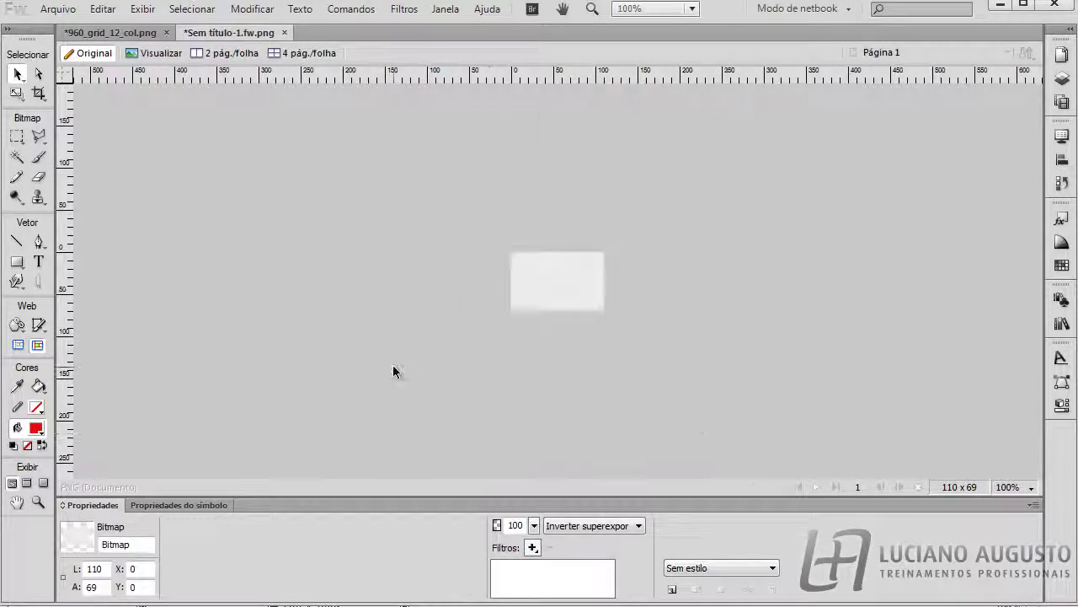
{"action": "left_click", "coordinate": [565, 287]}
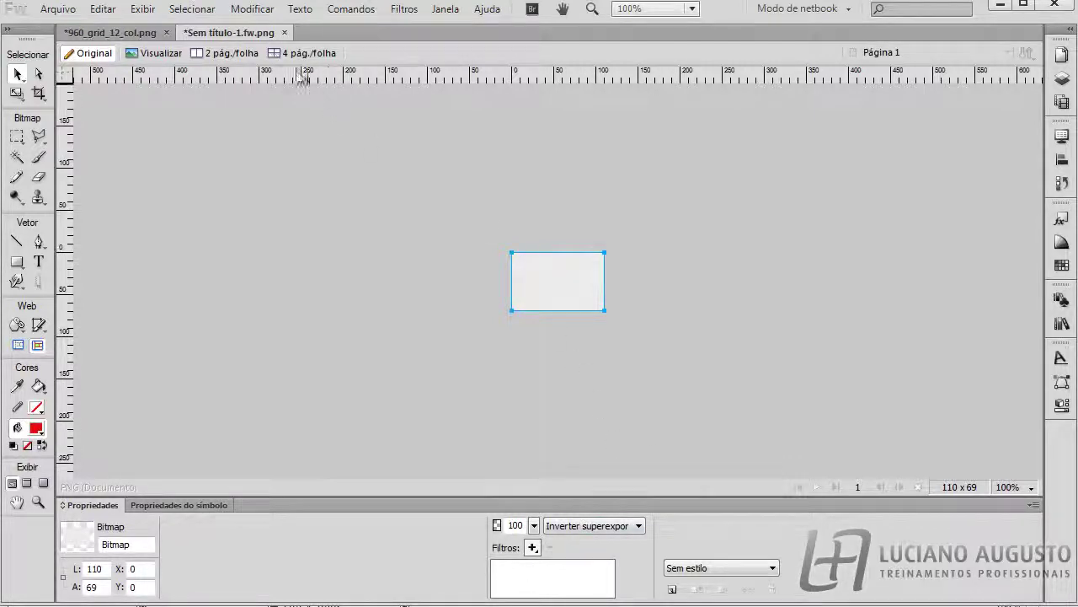
{"action": "left_click", "coordinate": [283, 33]}
{"action": "left_click", "coordinate": [523, 348]}
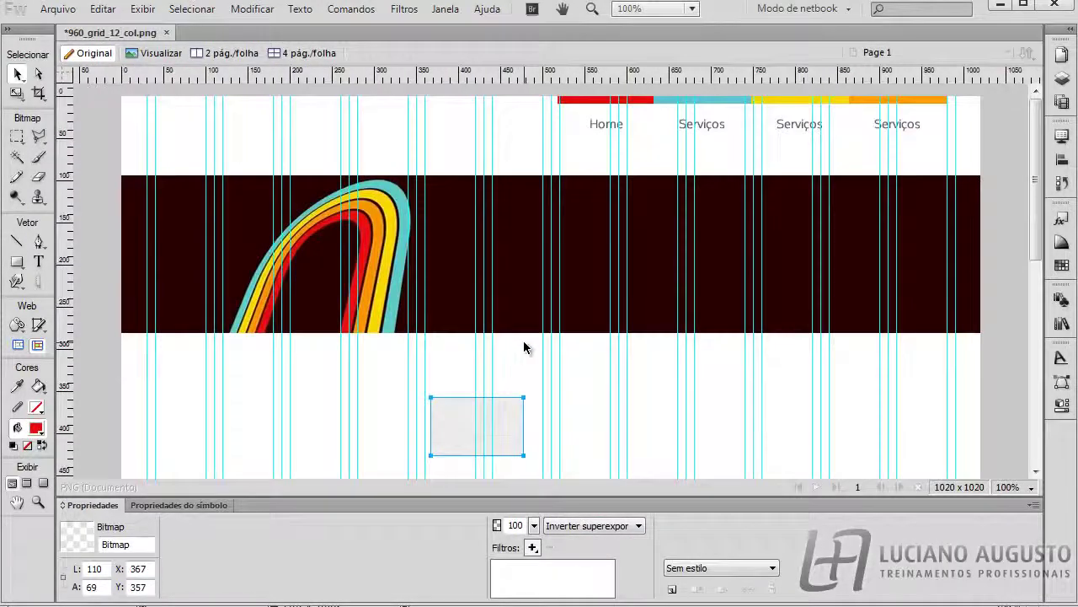
Step: Move the brick texture back onto the banner at X 400, Y 94 and try a 111 x 69 slice over it for export
{"action": "left_click_drag", "start_coordinate": [497, 433], "coordinate": [528, 212]}
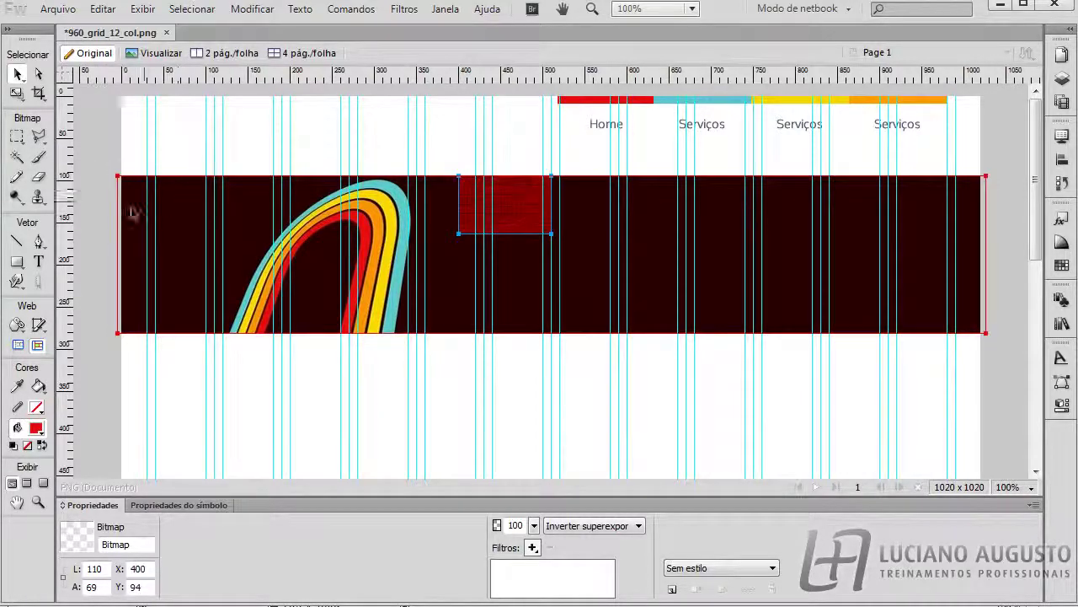
{"action": "left_click", "coordinate": [91, 234]}
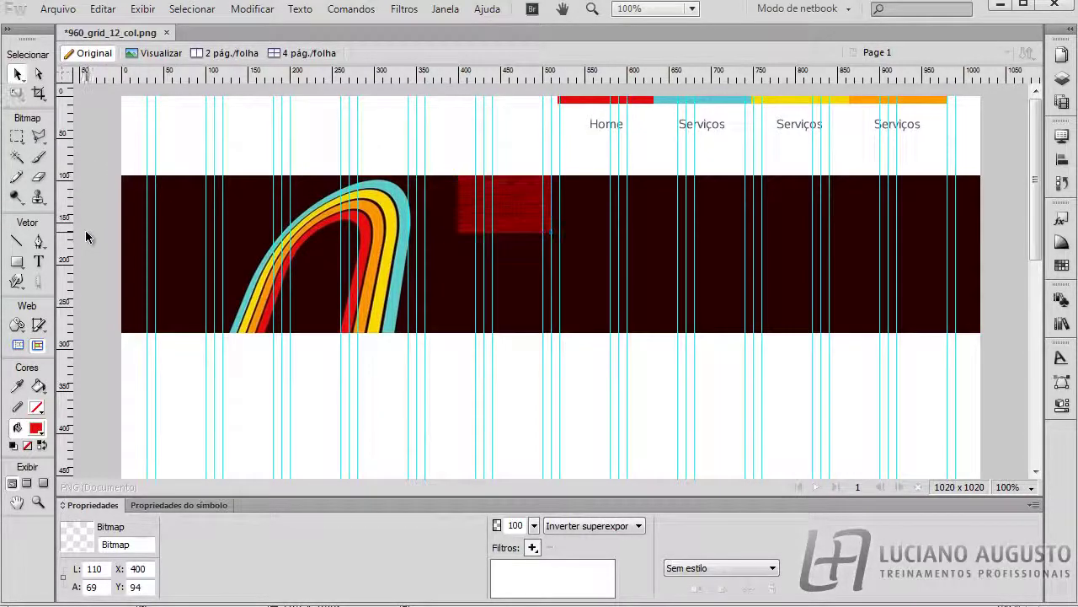
{"action": "left_click", "coordinate": [39, 325]}
{"action": "left_click_drag", "start_coordinate": [544, 233], "coordinate": [458, 176]}
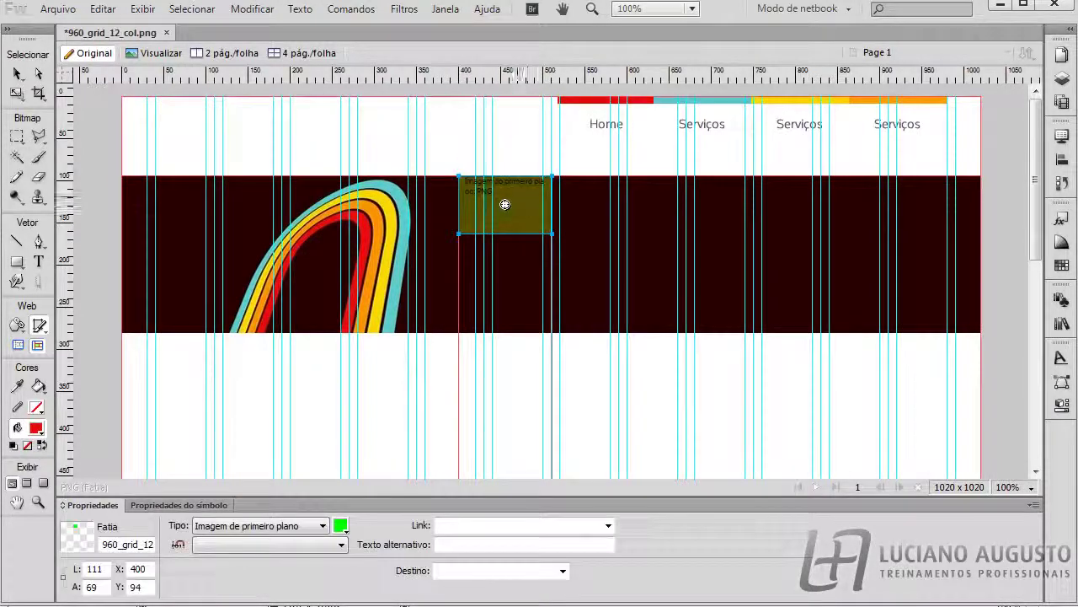
{"action": "right_click", "coordinate": [504, 205]}
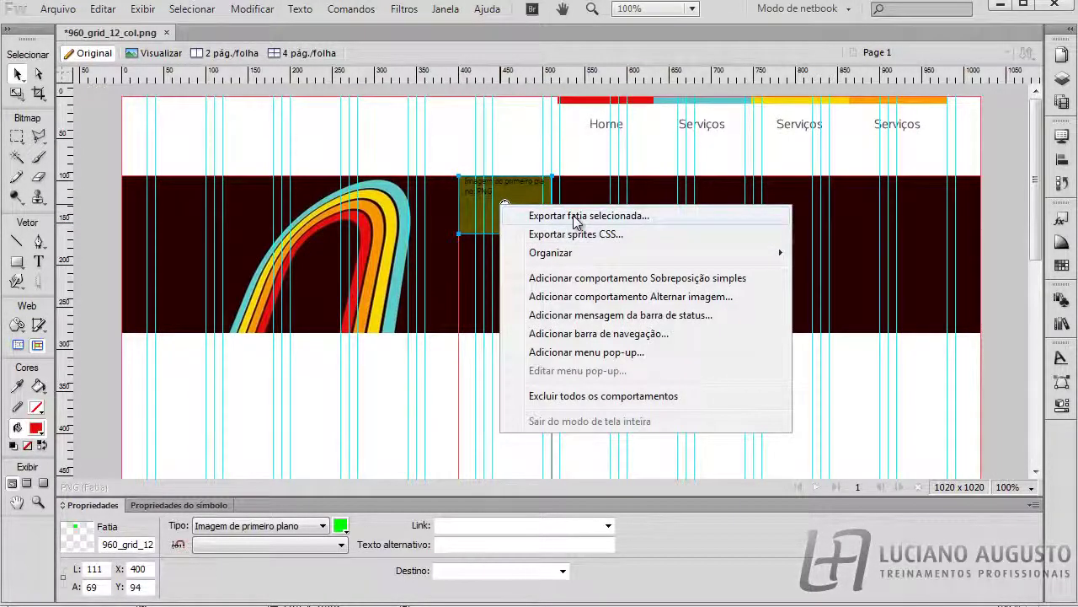
{"action": "left_click", "coordinate": [505, 204]}
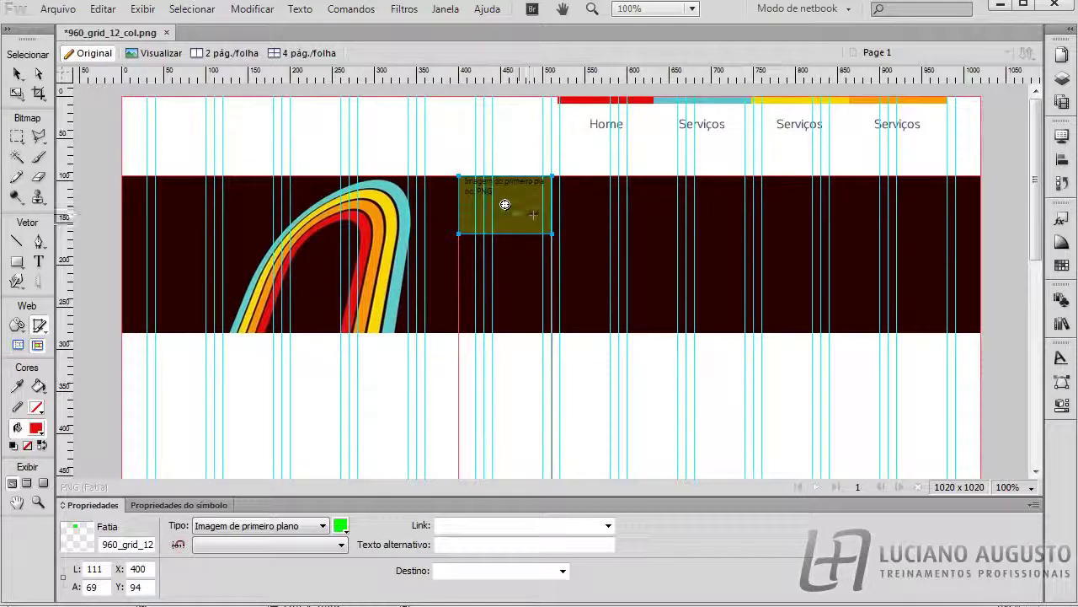
{"action": "key", "text": "2"}
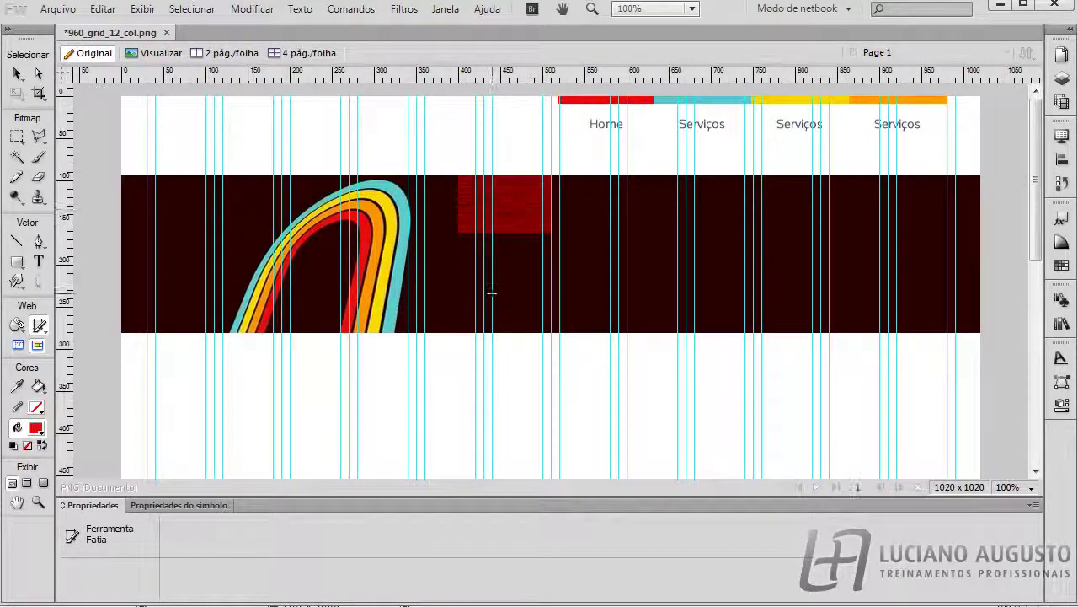
Step: Delete the brick texture from the banner and leave nothing selected
{"action": "key", "text": "v"}
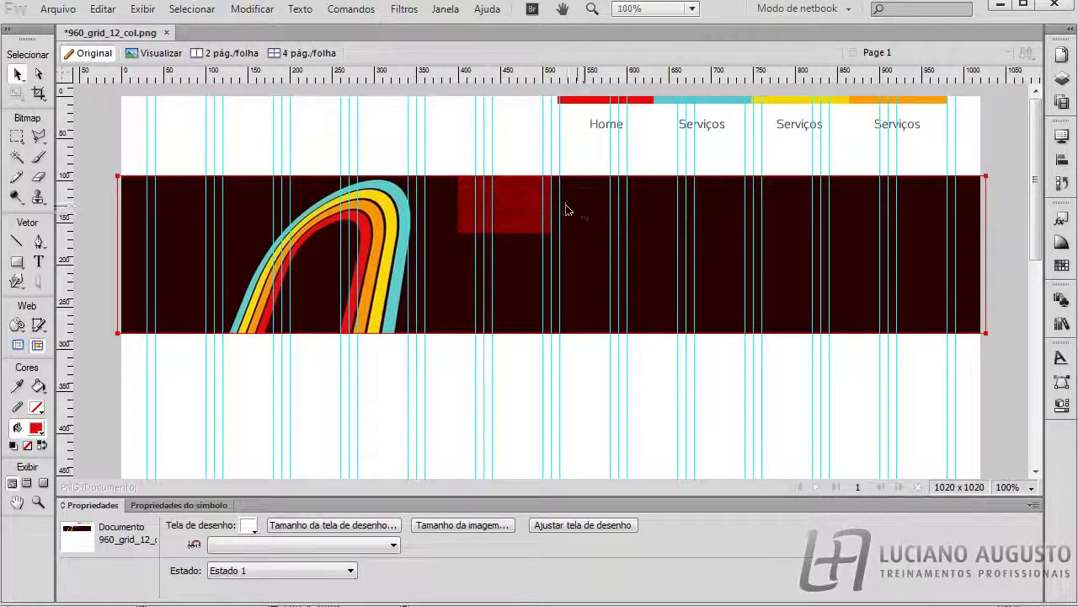
{"action": "left_click", "coordinate": [530, 217]}
{"action": "key", "text": "Delete"}
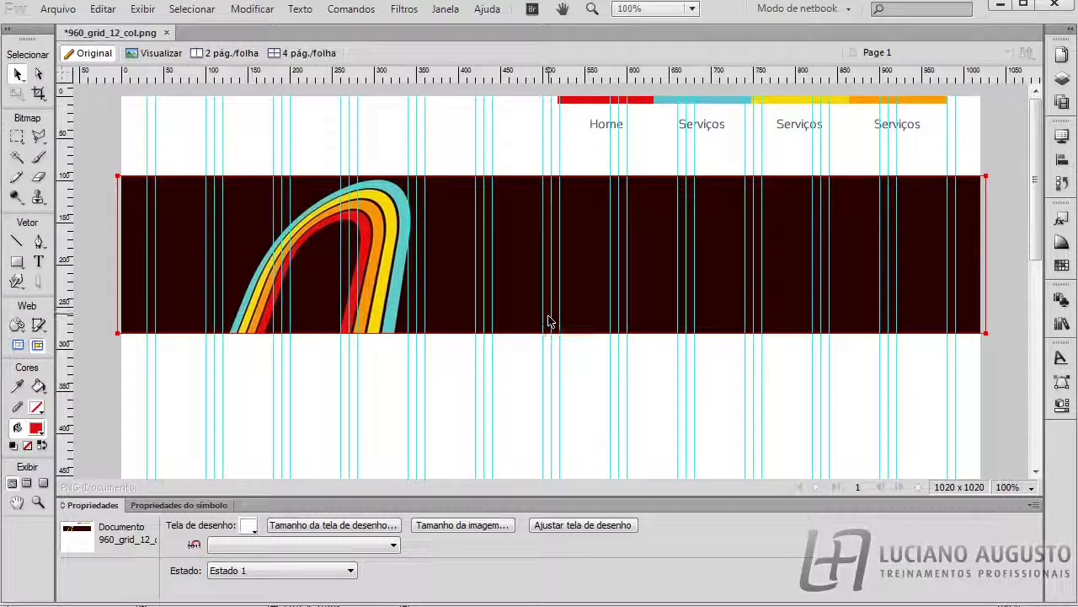
{"action": "left_click", "coordinate": [549, 361]}
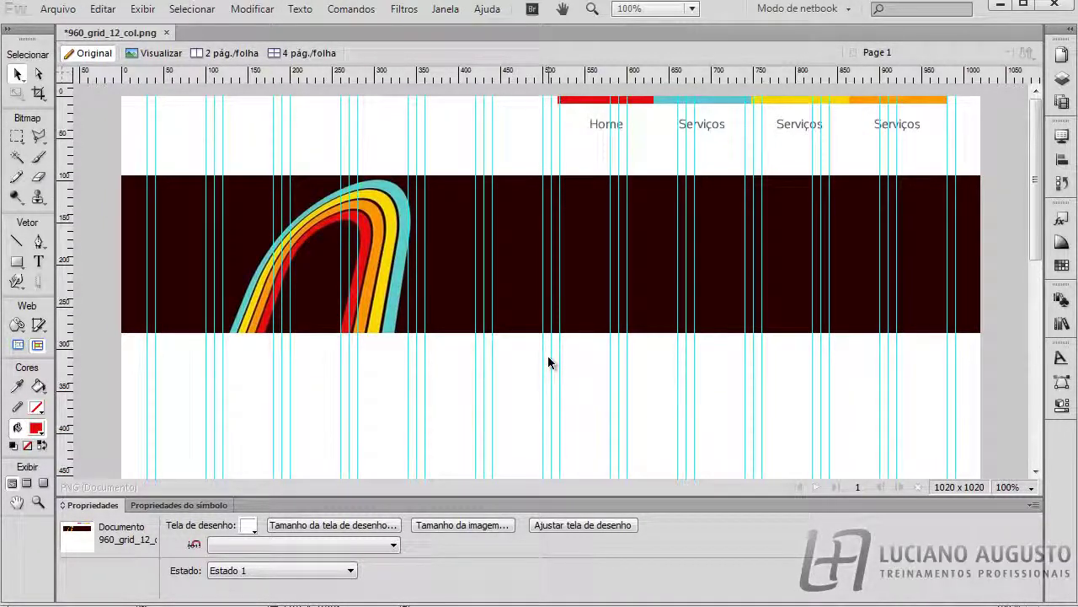
Step: Switch to the browser and look back up through the textures on the Subtle Patterns site
{"action": "key", "text": "alt+Tab"}
{"action": "scroll", "coordinate": [548, 365], "scroll_direction": "up", "scroll_amount": 10}
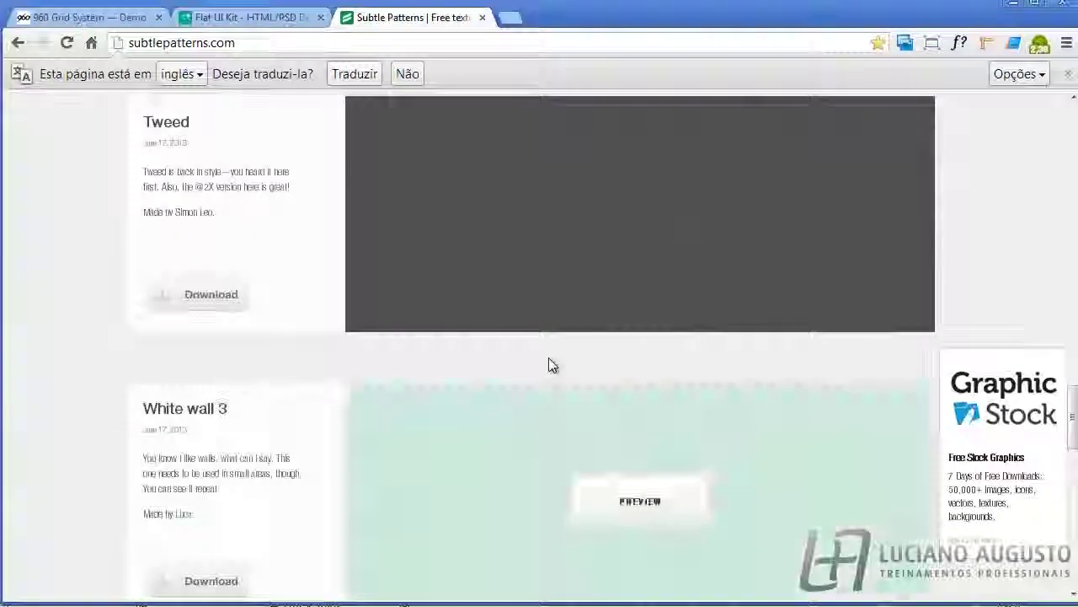
{"action": "scroll", "coordinate": [549, 361], "scroll_direction": "up", "scroll_amount": 4}
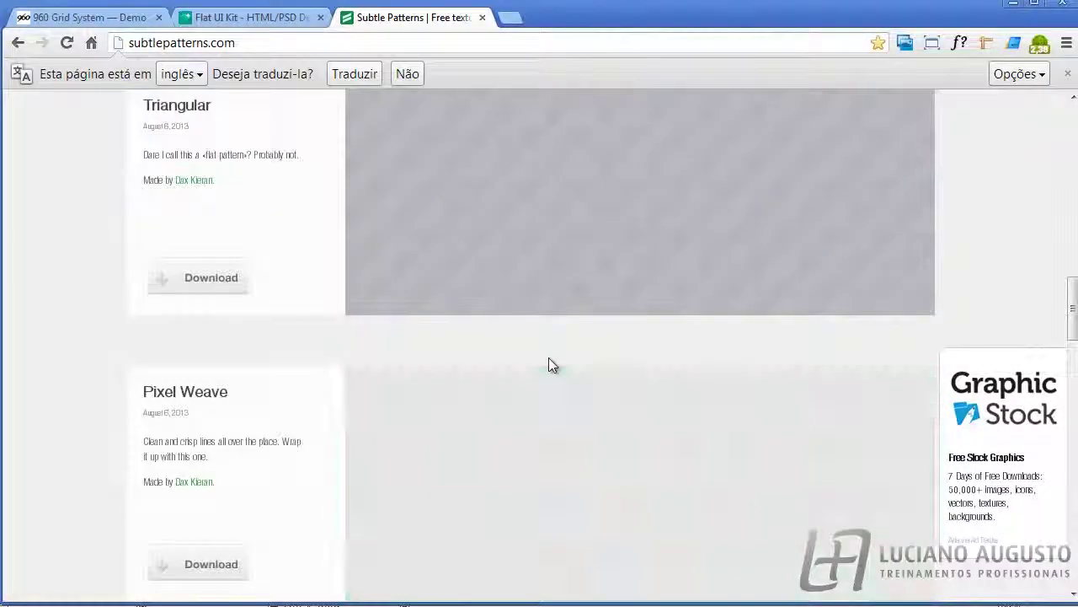